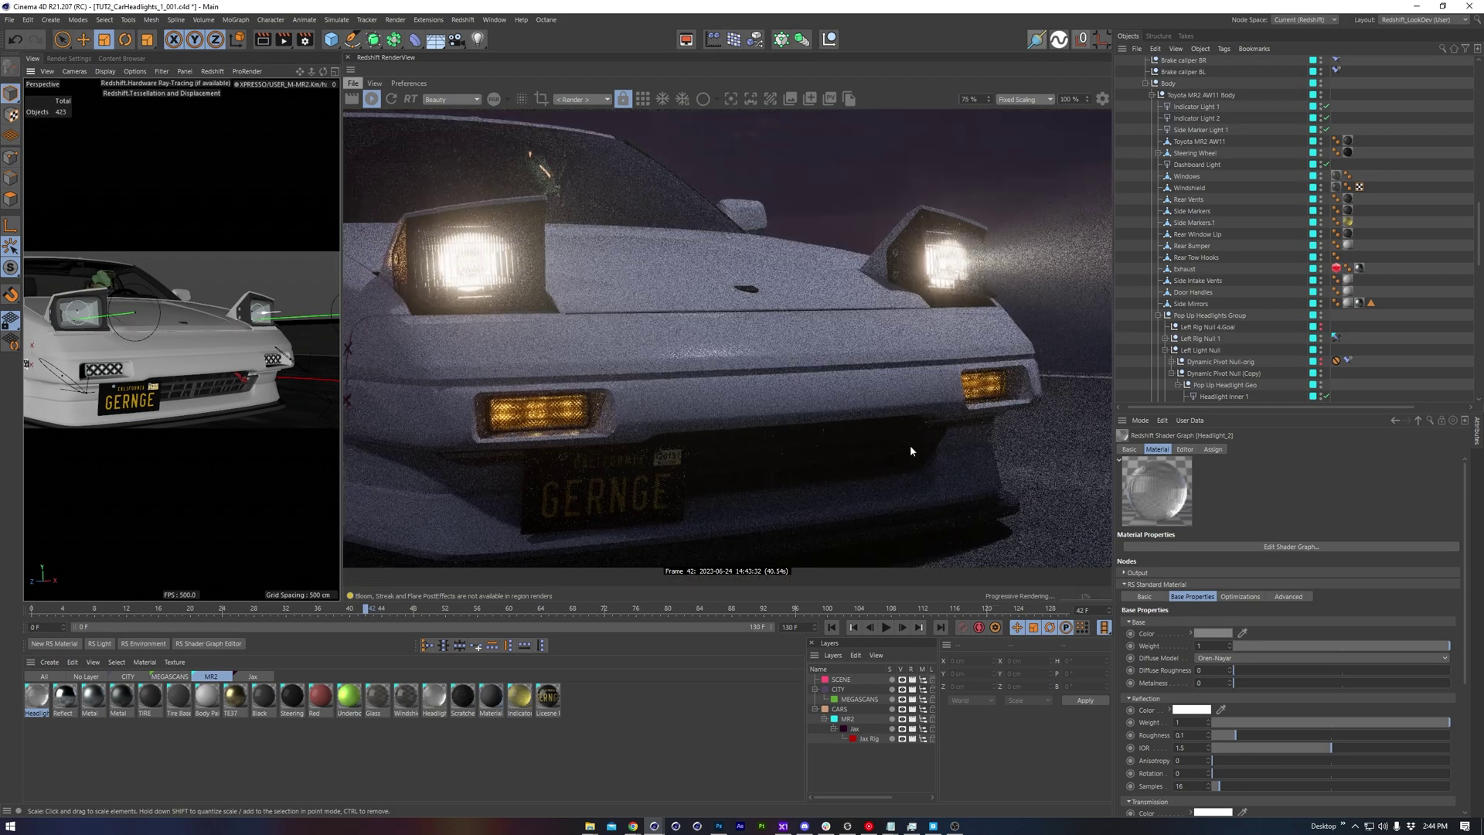
Widen the Redshift RenderView, check the render camera's Bokeh settings, and orbit to a three-quarter view
left_click_drag(1111, 365, 1172, 365)
left_click_drag(226, 353, 180, 354, "alt")
scroll(1425, 143, "up", 10)
left_click(1393, 143)
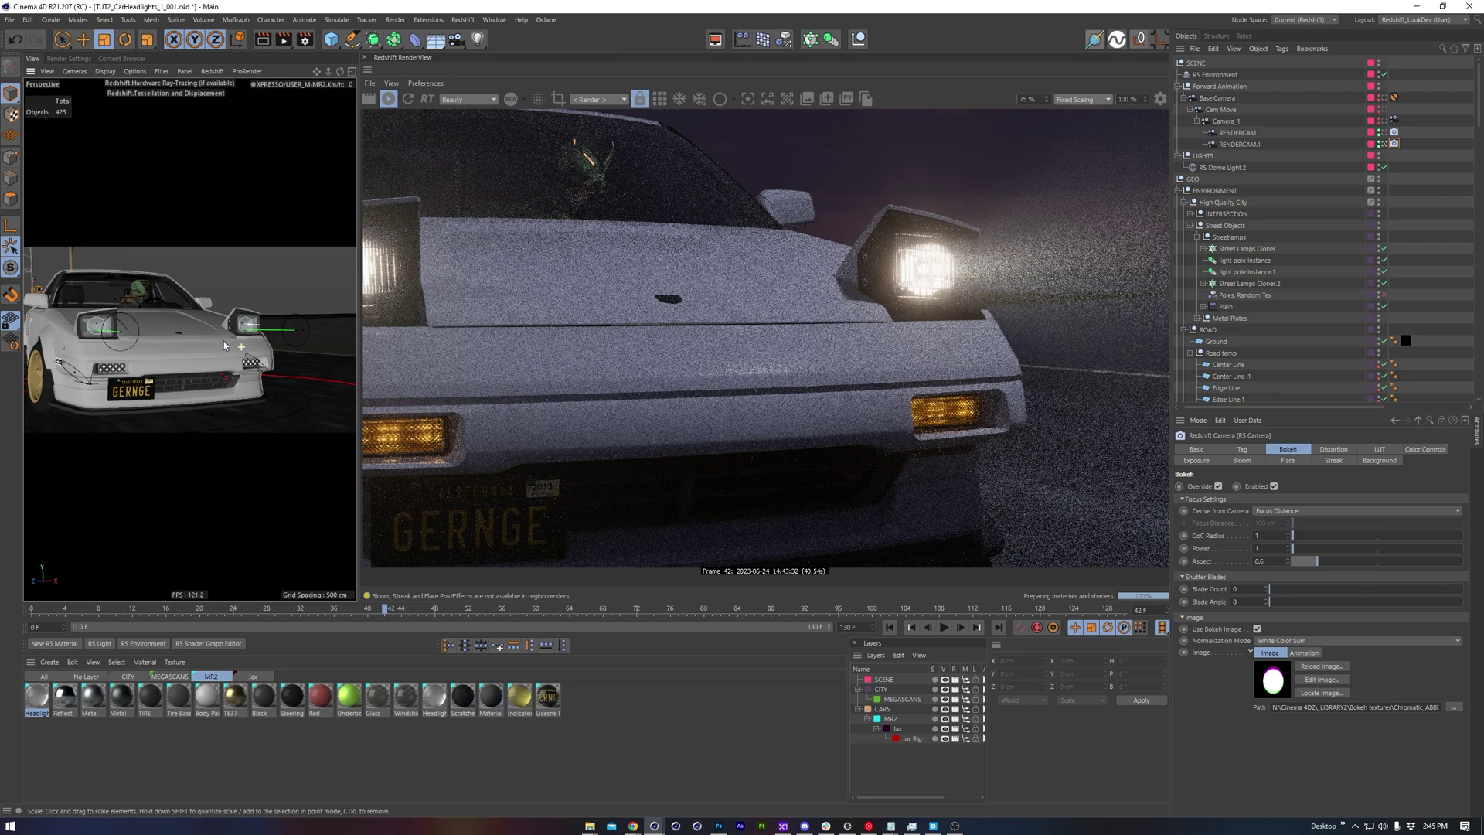
left_click(180, 353)
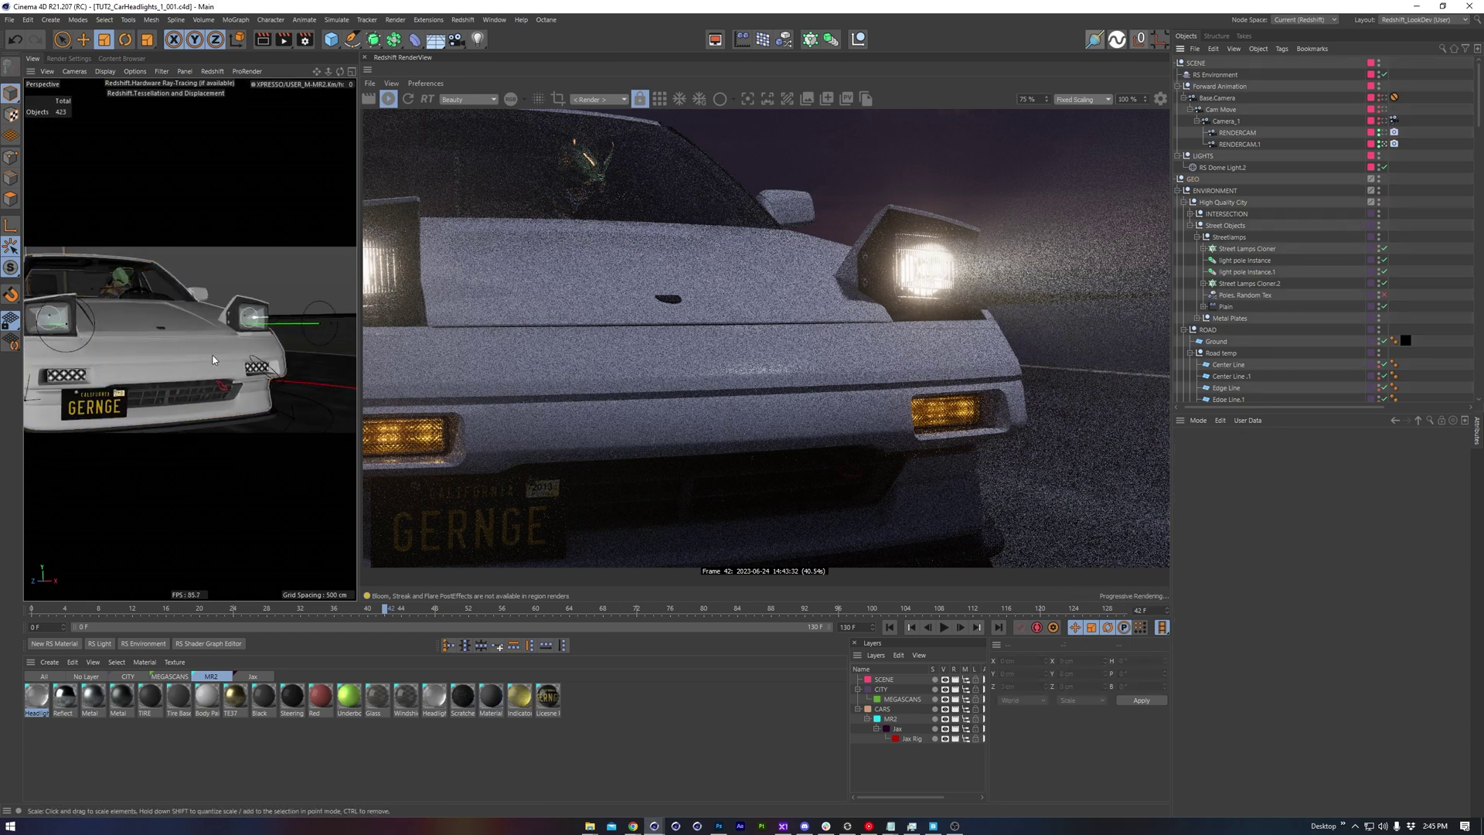
mouse_move(186, 348)
left_mouse_down("alt")
mouse_move(247, 360)
mouse_move(233, 337)
mouse_move(146, 323)
left_mouse_up("alt")
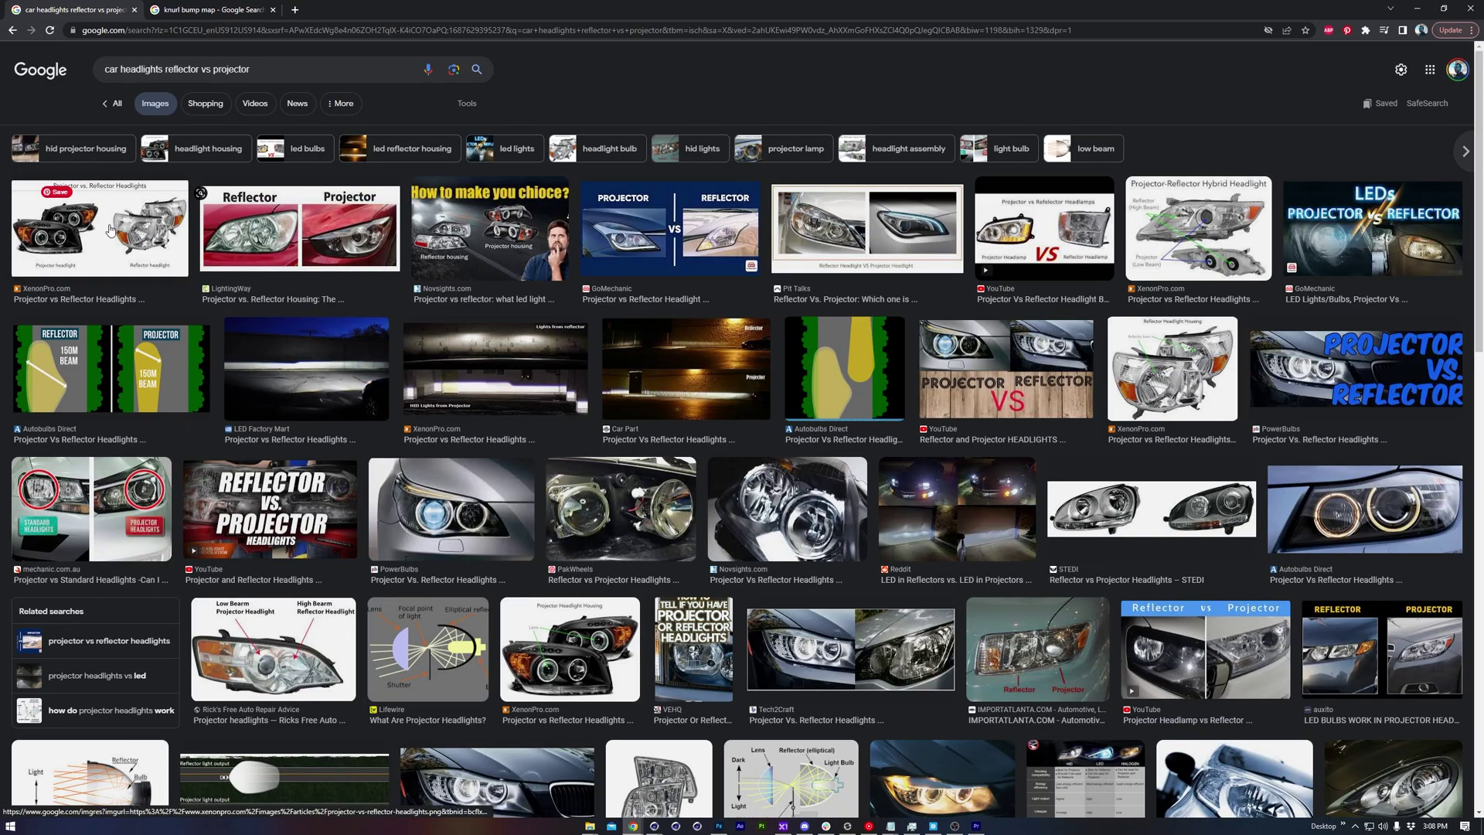
Preview reflector-versus-projector comparison photos, an internals shot and a reflector light-path diagram
left_click(116, 231)
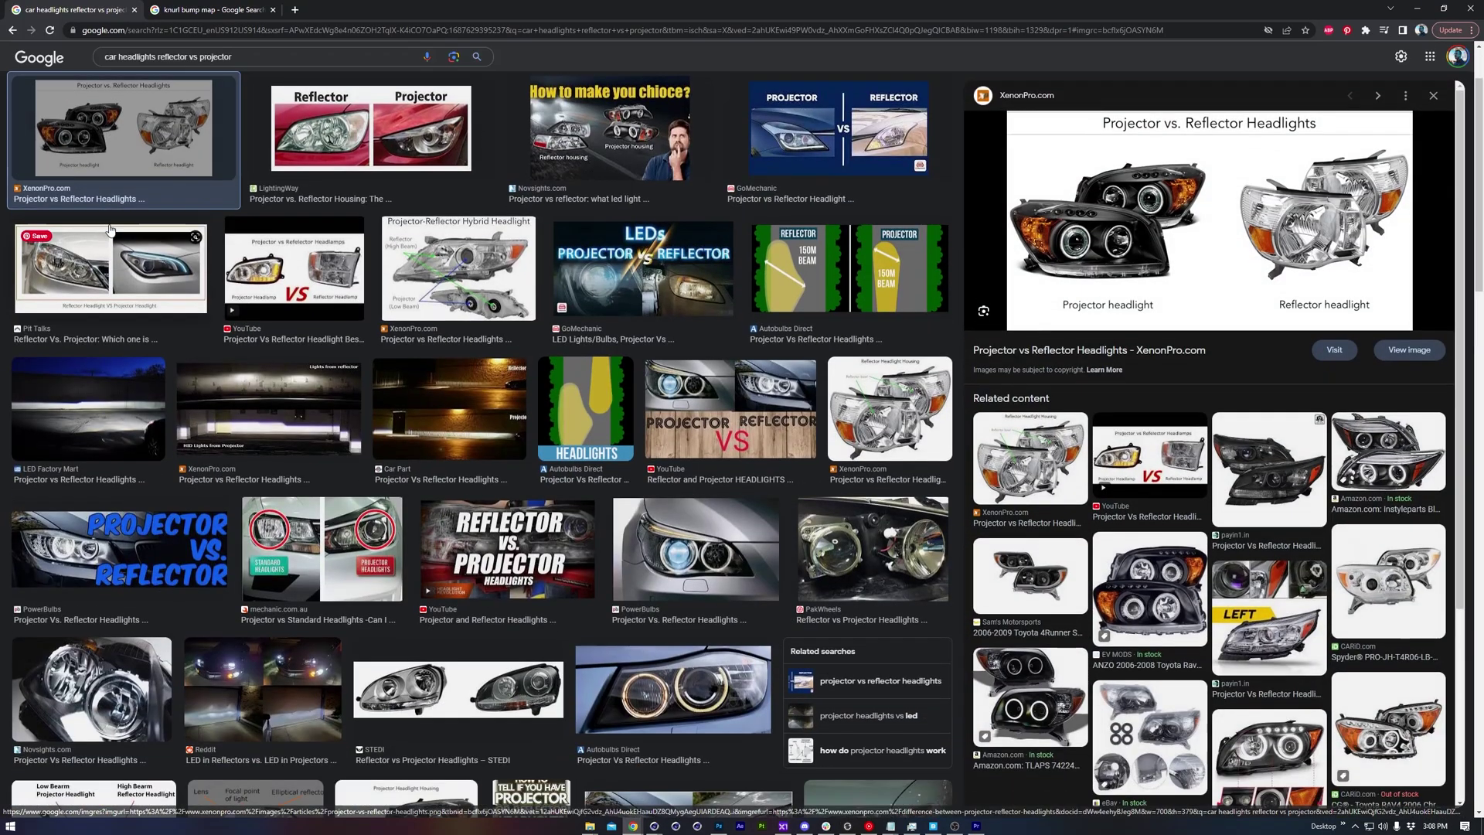
left_click(359, 138)
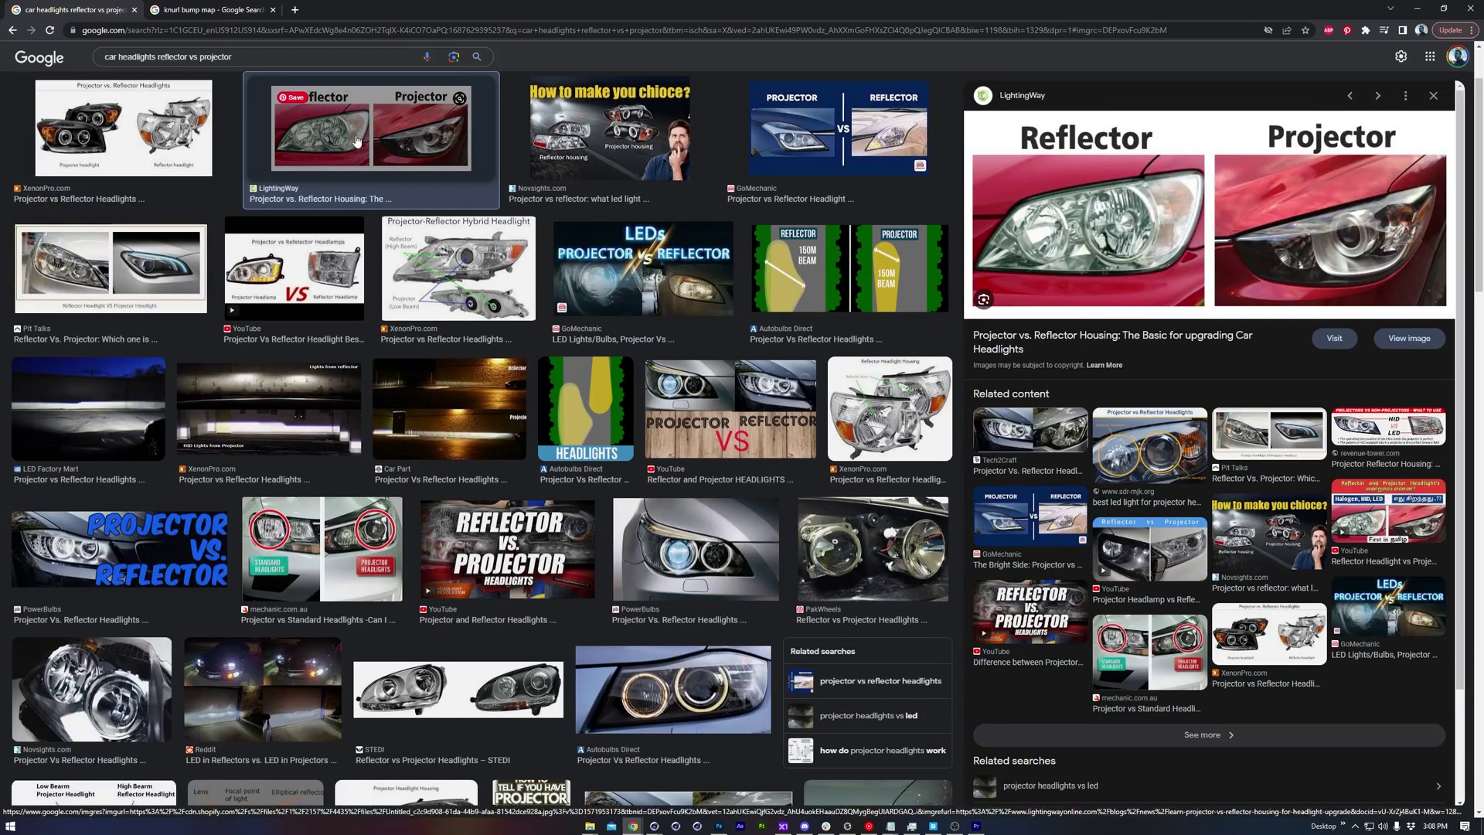
mouse_move(459, 268)
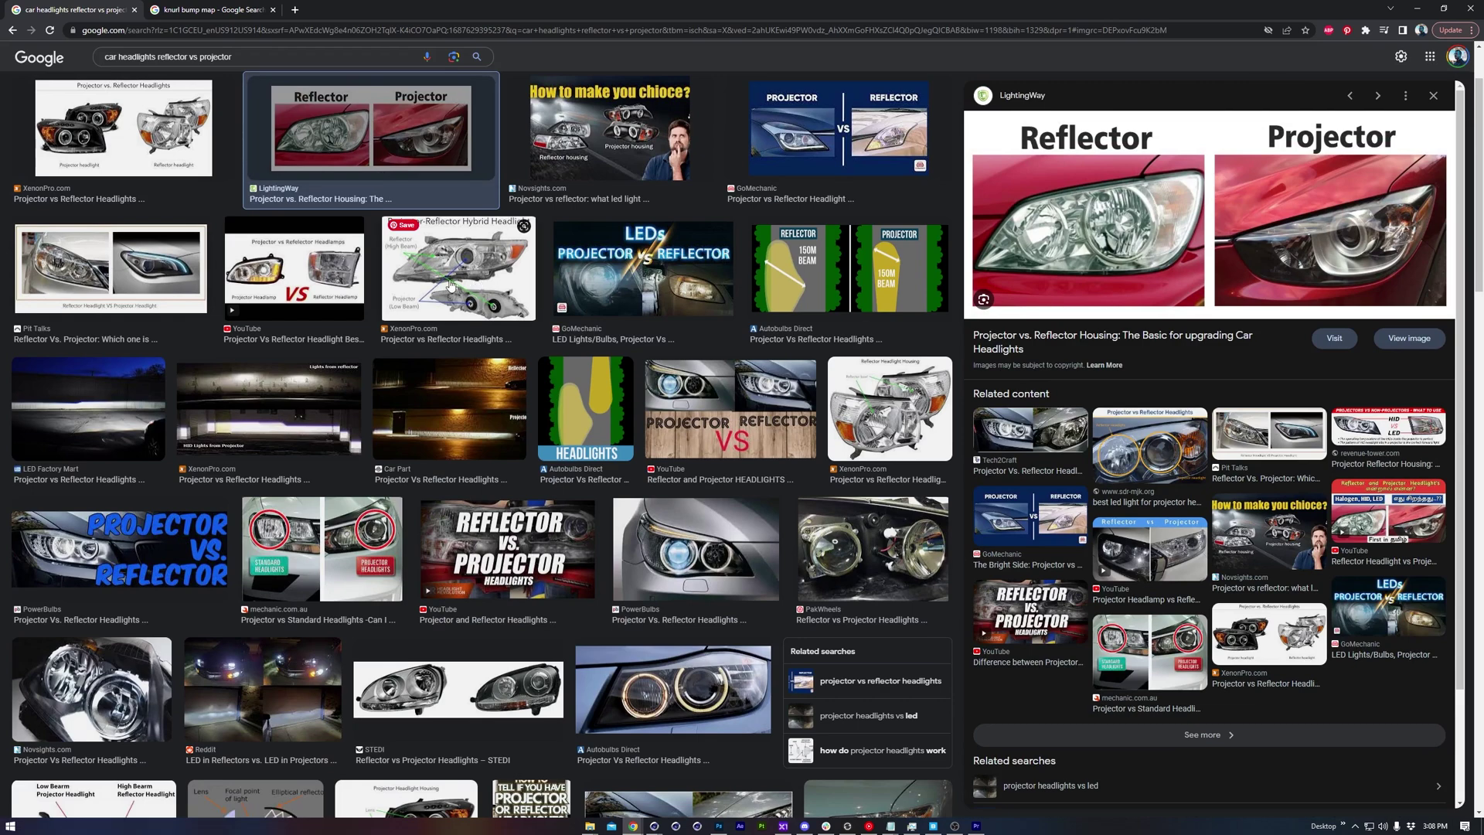
left_click(91, 274)
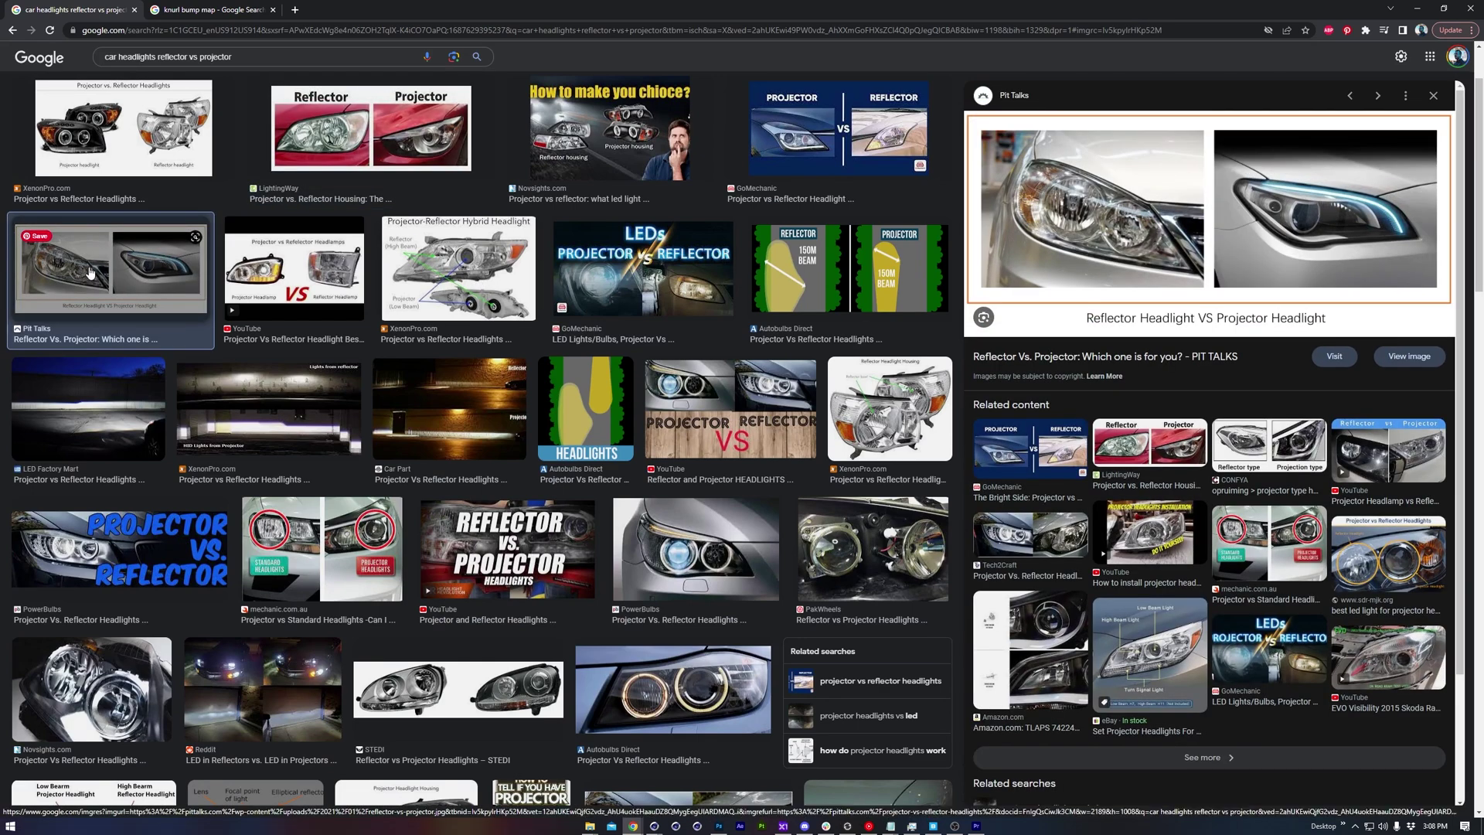
scroll(463, 406, "down", 2)
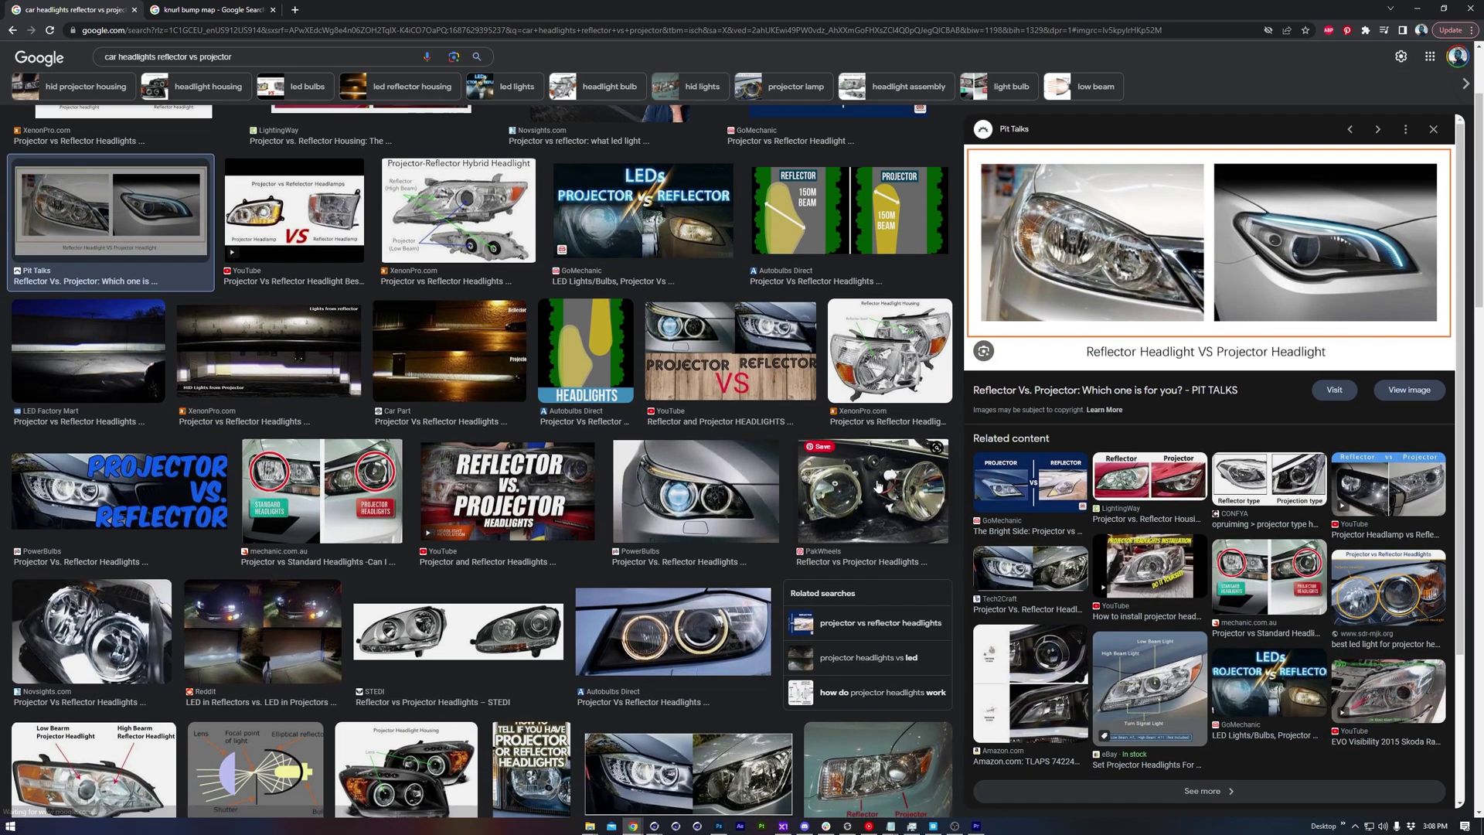
left_click(877, 508)
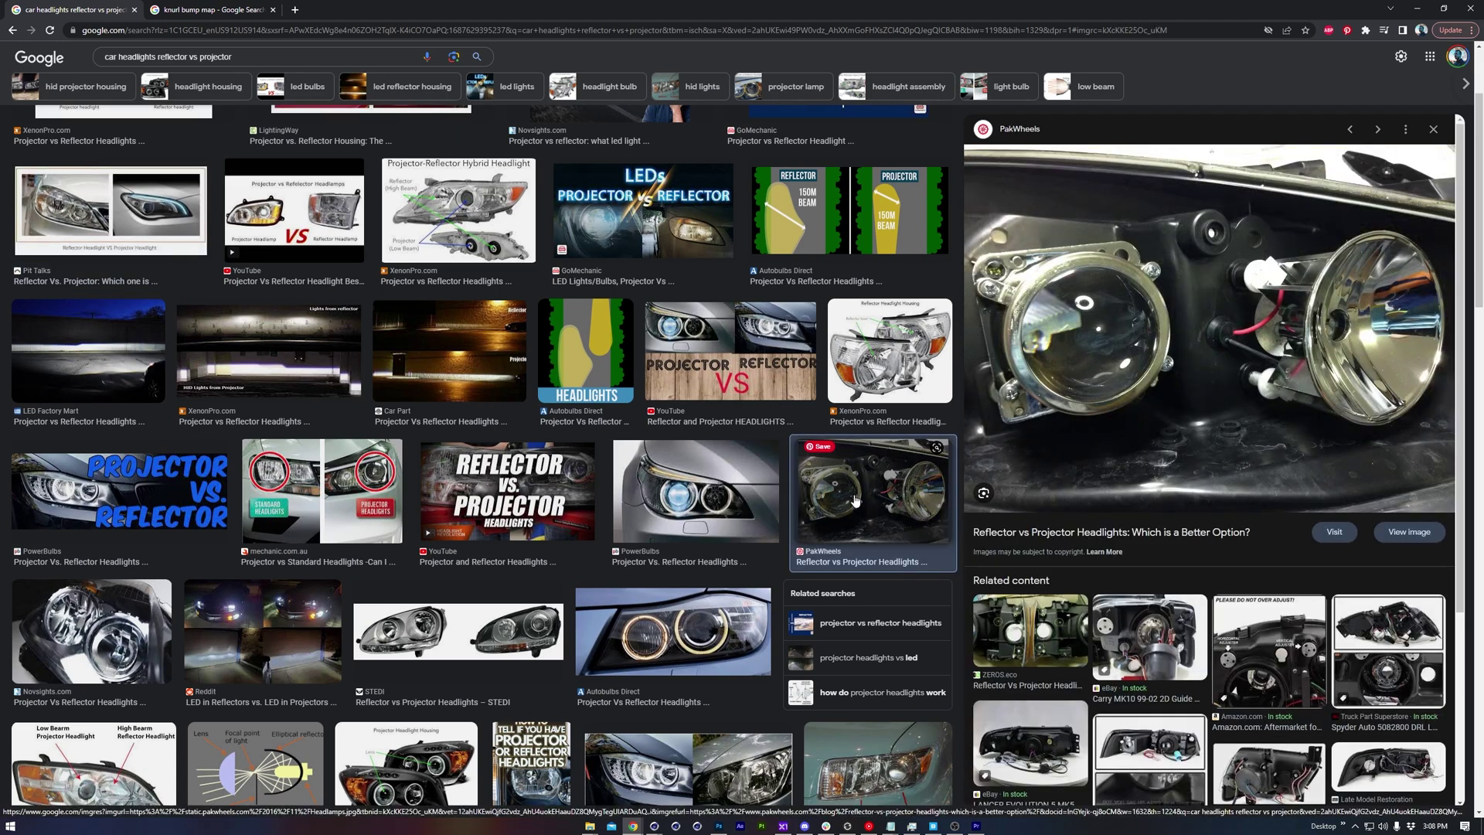
scroll(856, 501, "down", 2)
scroll(856, 501, "down", 1)
left_click(444, 568)
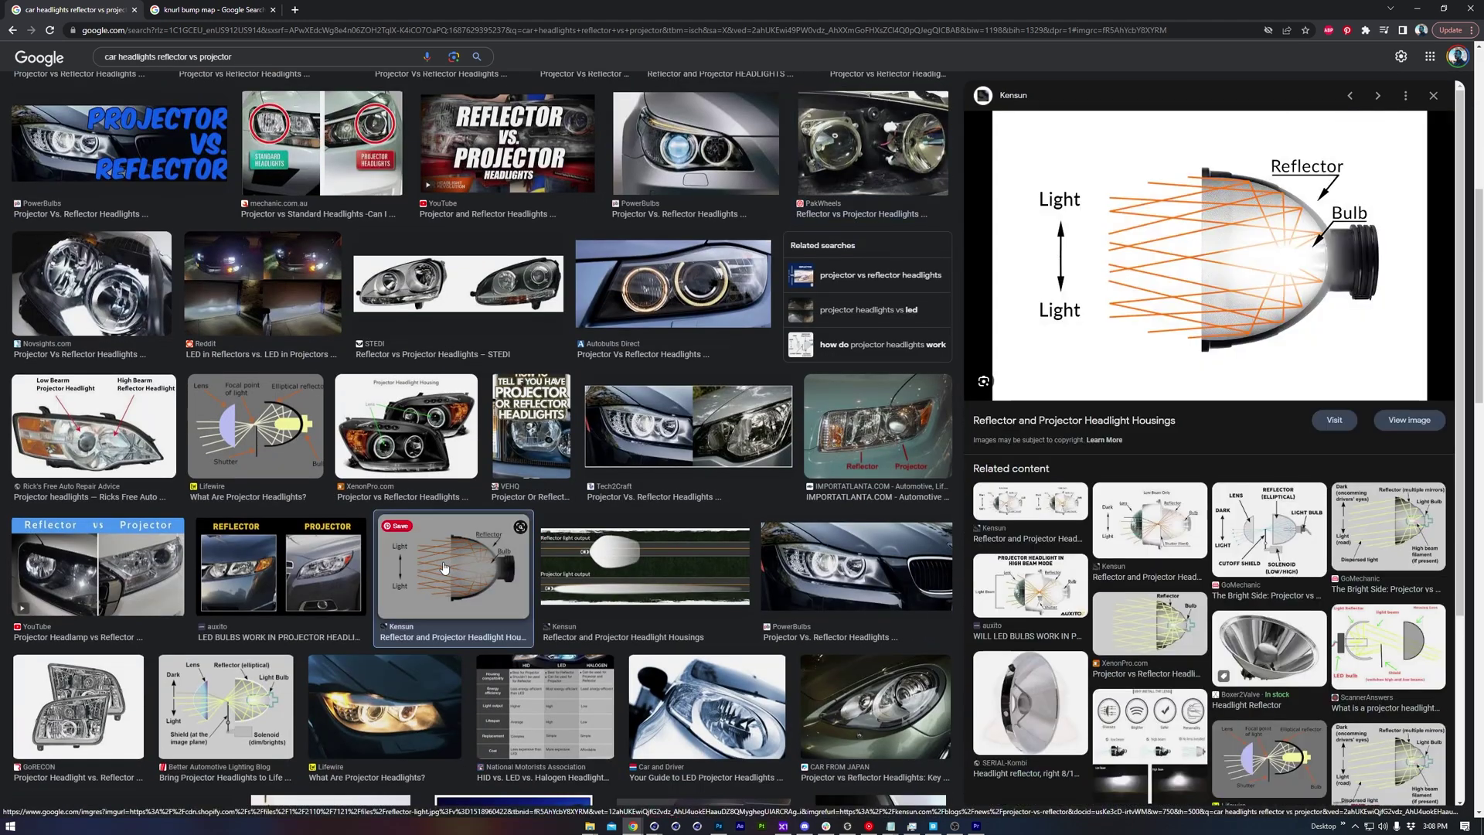
Browse chrome, product, silvering, Model T and refurbishment headlight reflector images
left_click(1027, 696)
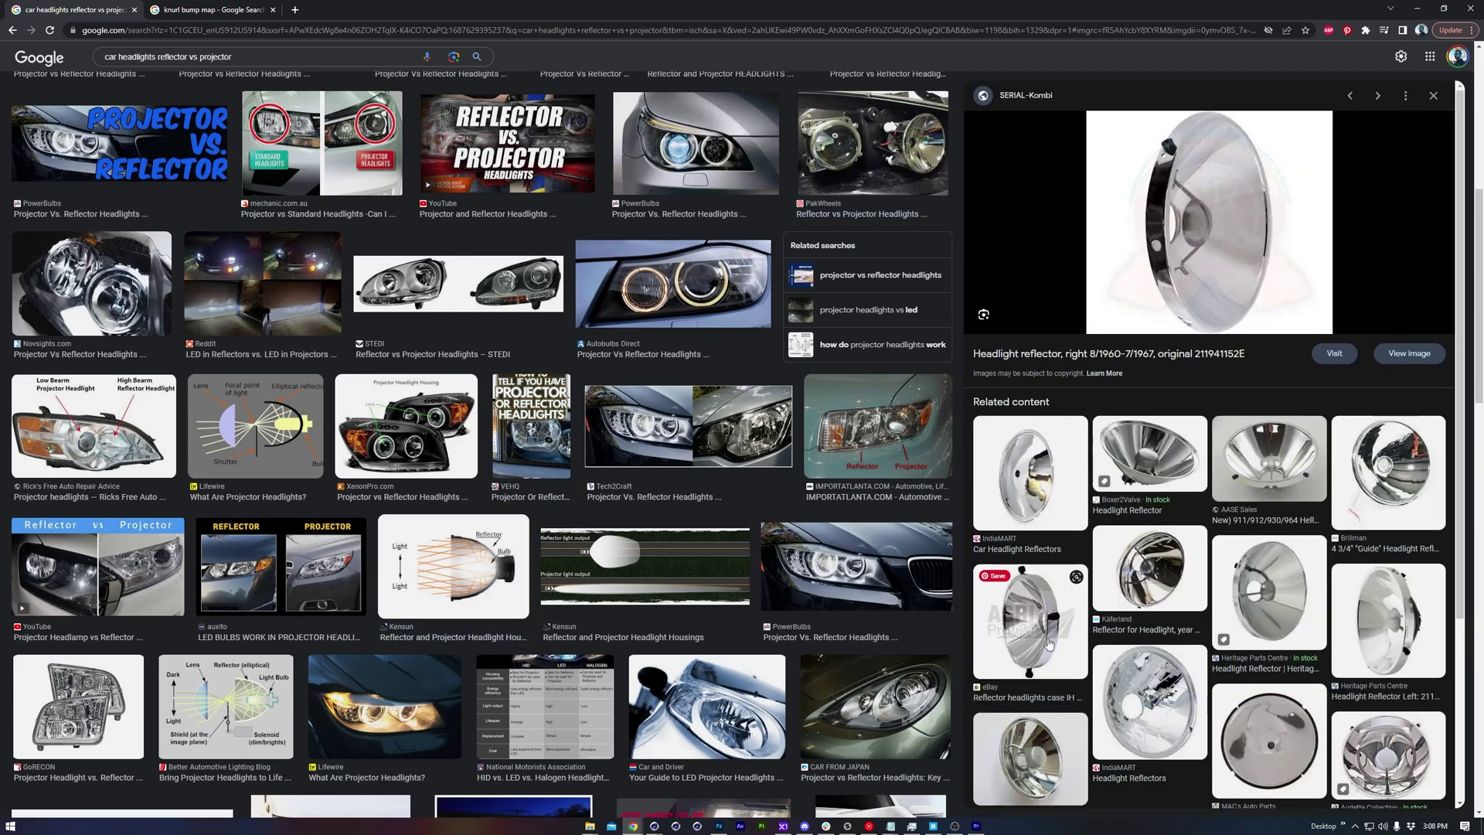
left_click(1152, 712)
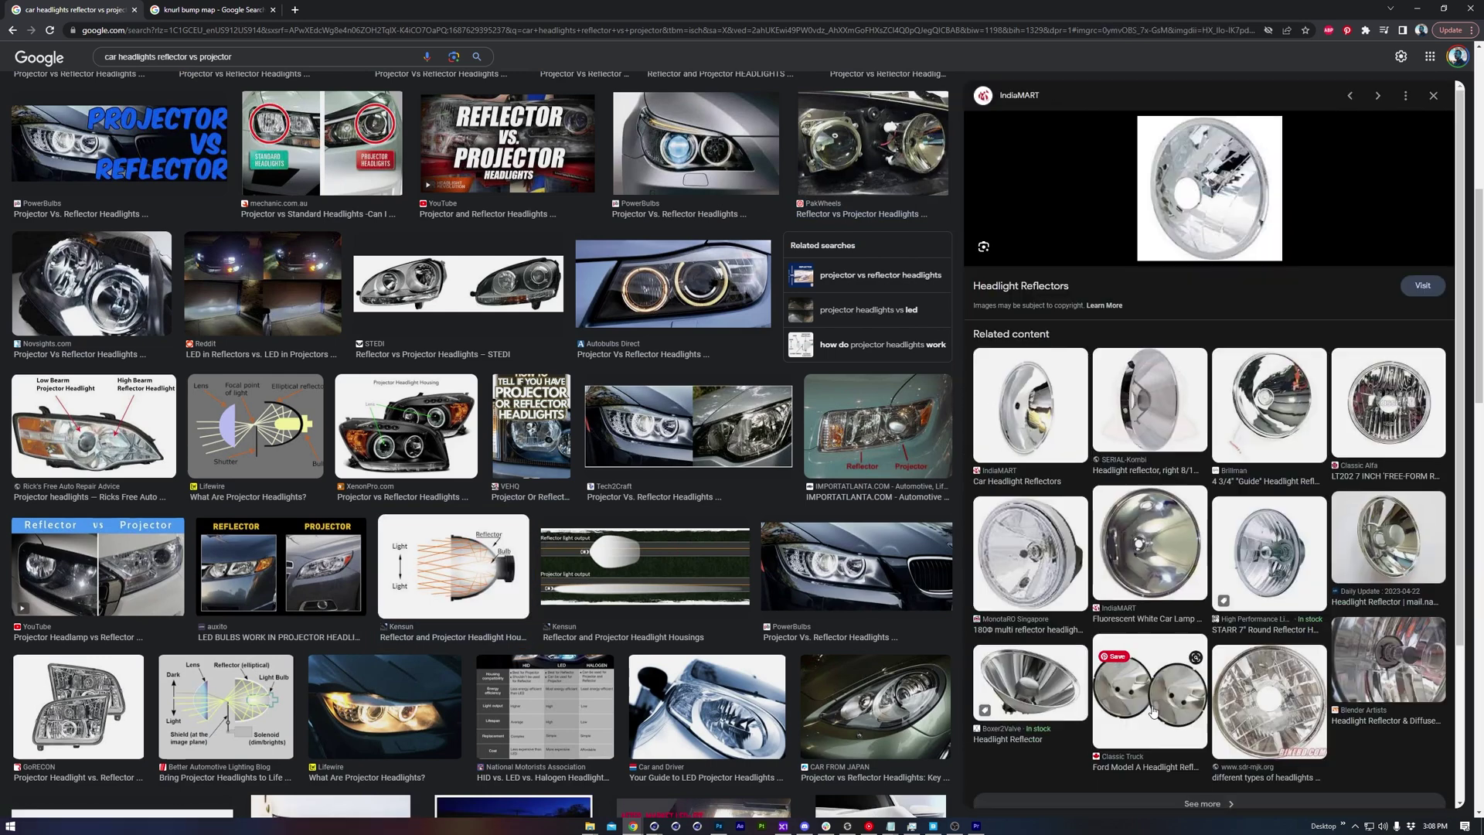
mouse_move(1387, 661)
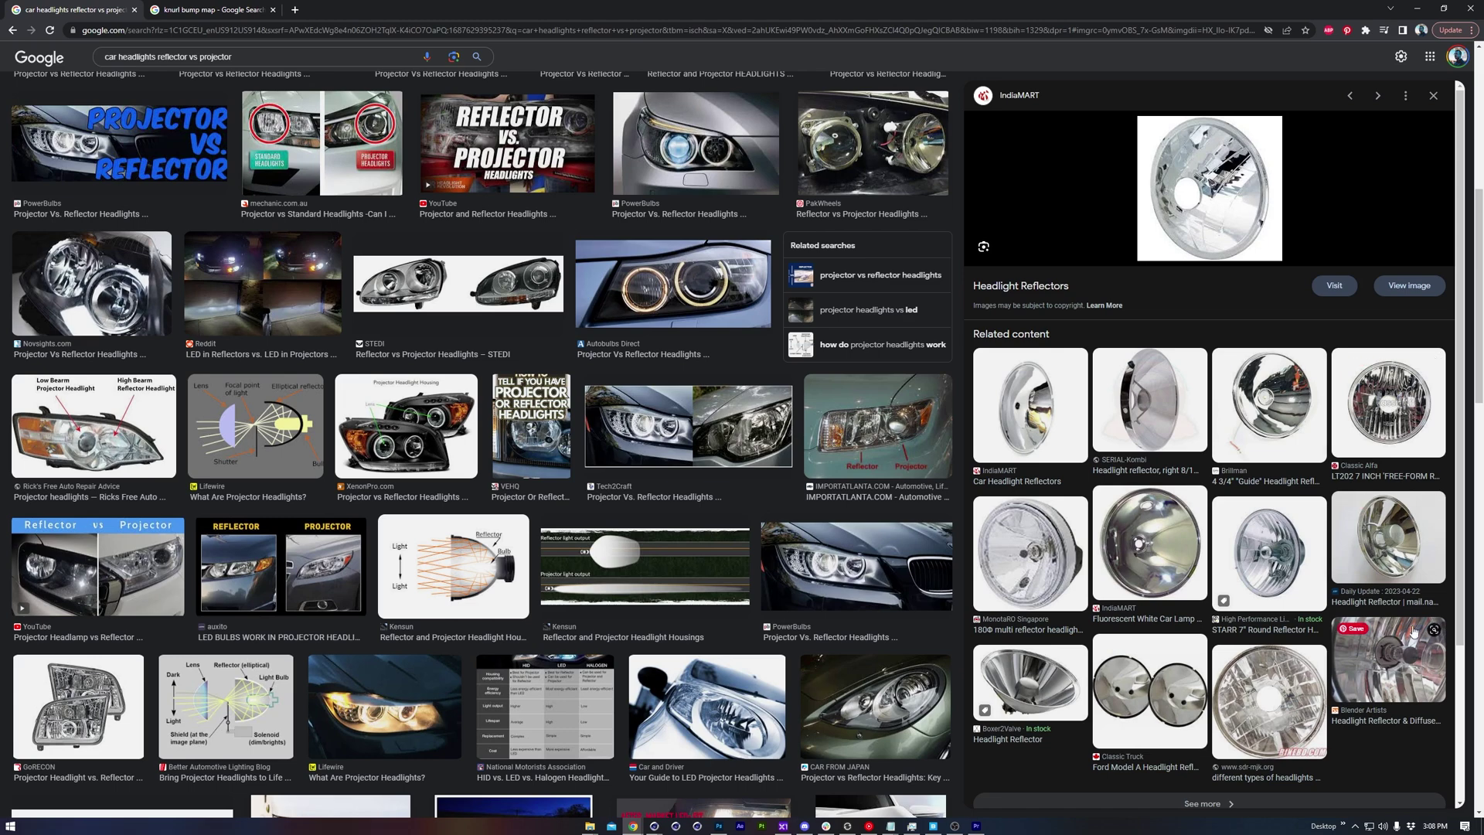
left_click(1388, 671)
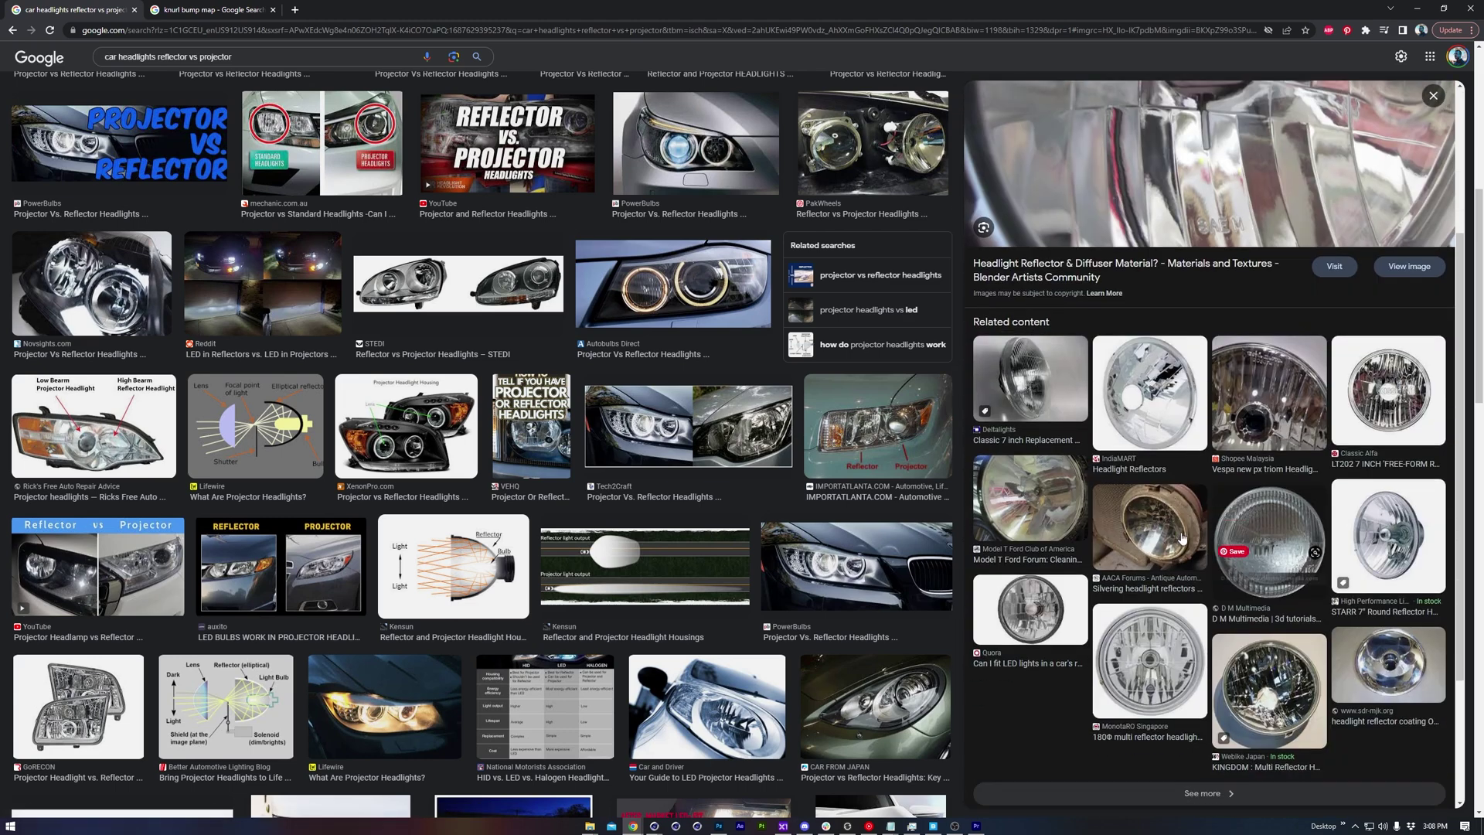
left_click(1142, 536)
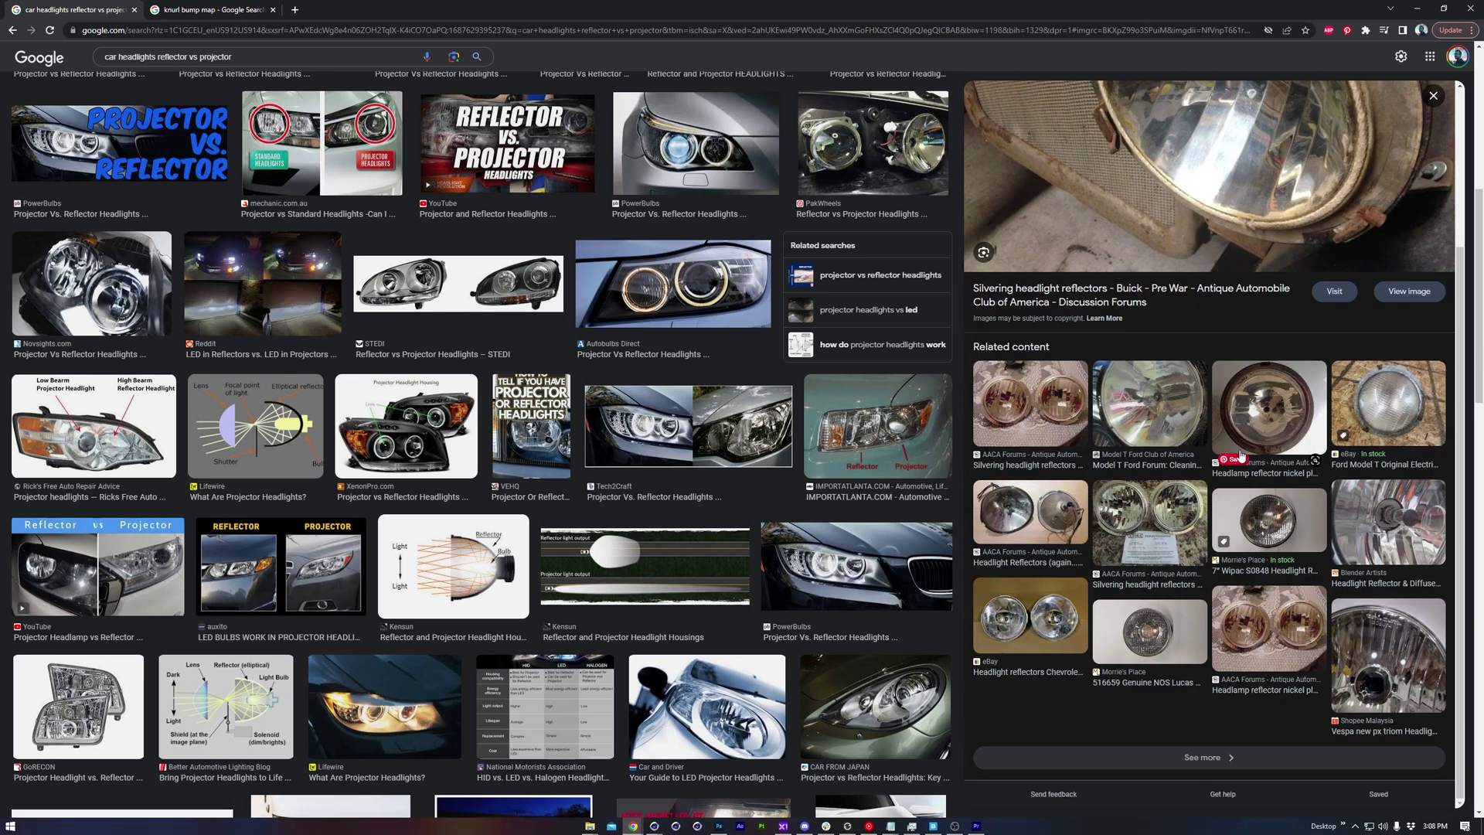
left_click(1389, 404)
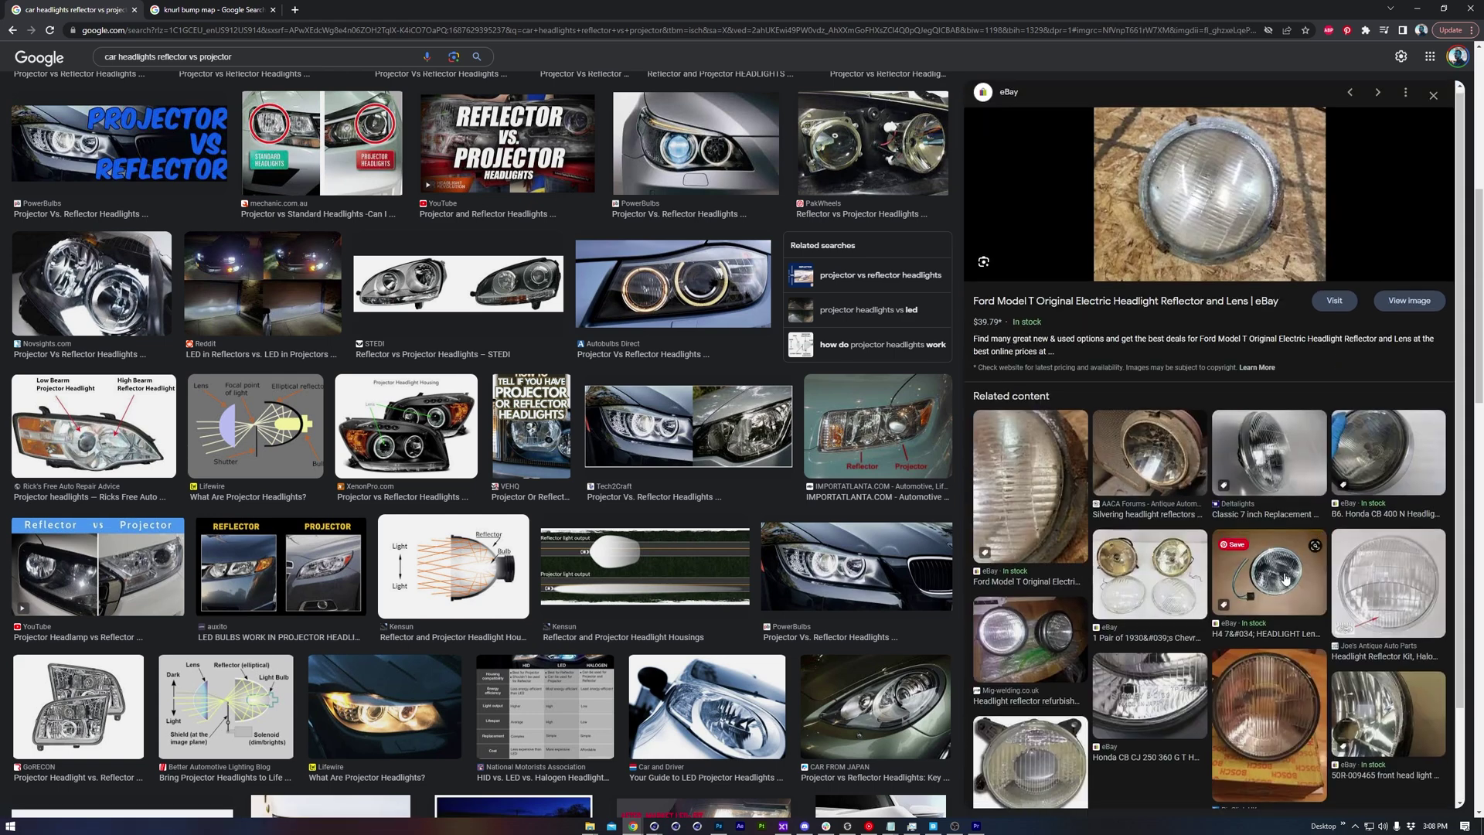
scroll(1285, 577, "down", 1)
left_click(1027, 535)
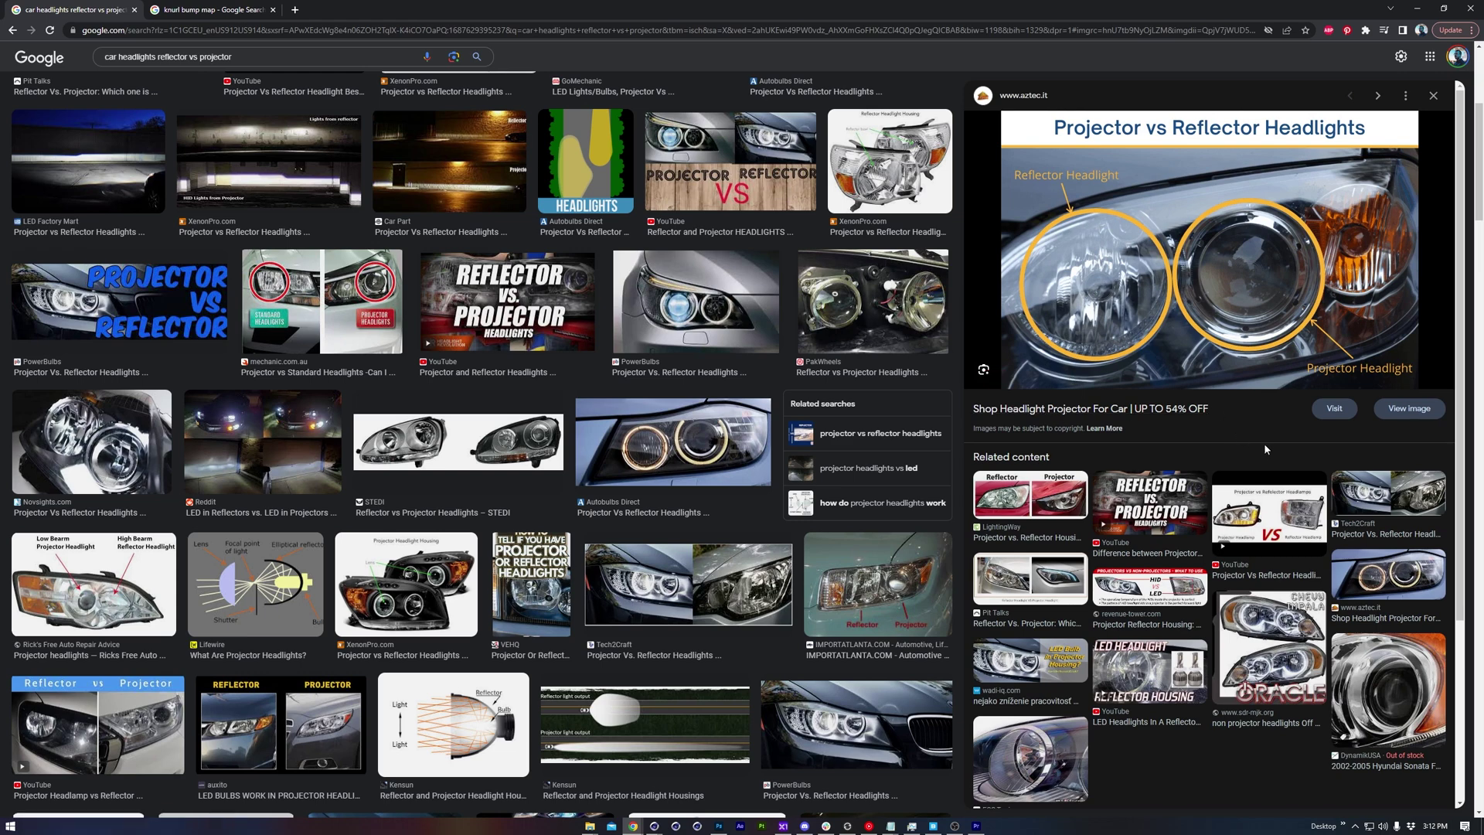
scroll(1264, 449, "down", 2)
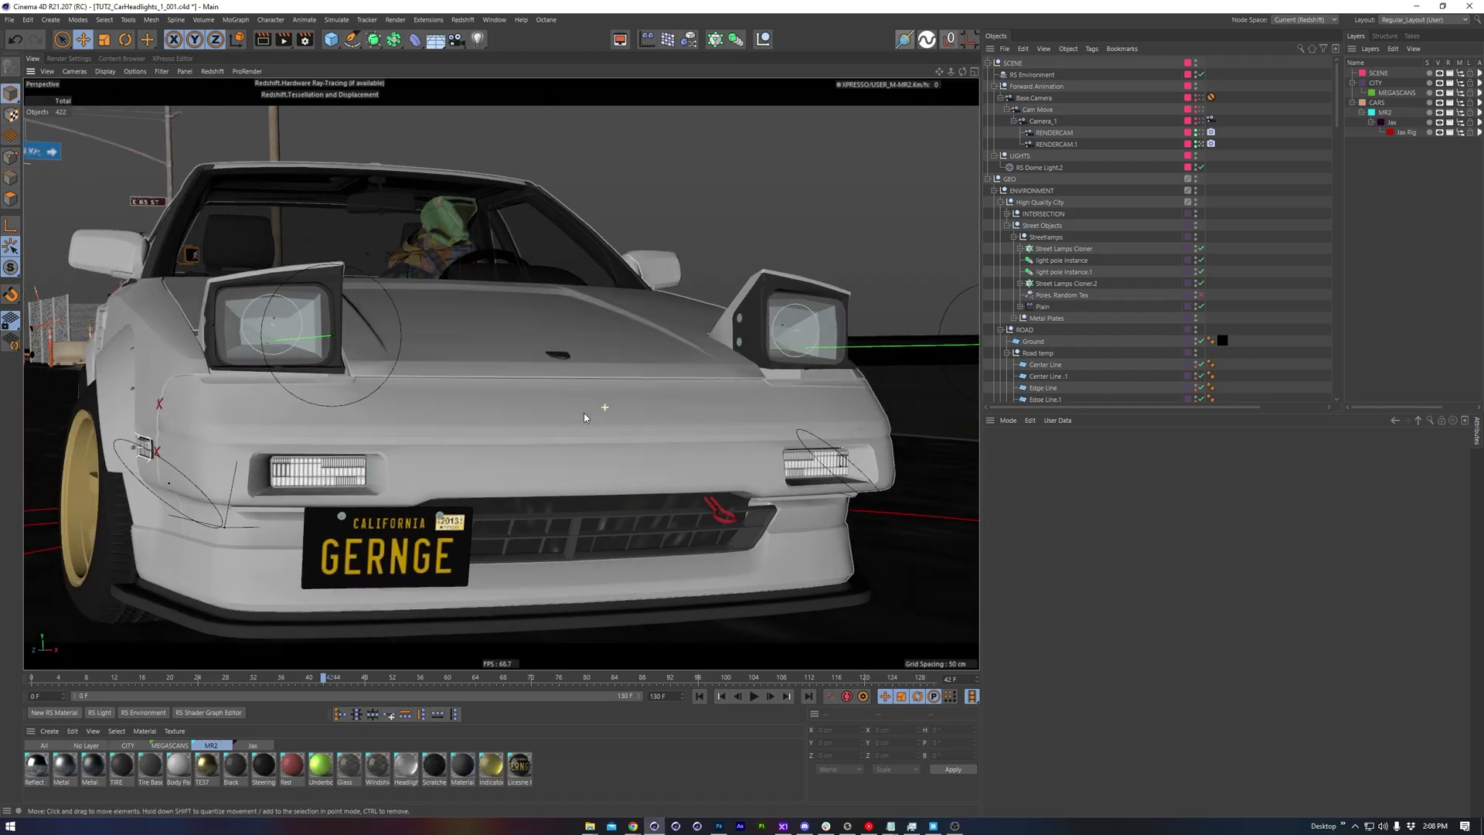
Orbit to the left pop-up headlight and select its housing, Left Light Null and Dynamic Pivot Null
left_click_drag(586, 418, 578, 415, "alt")
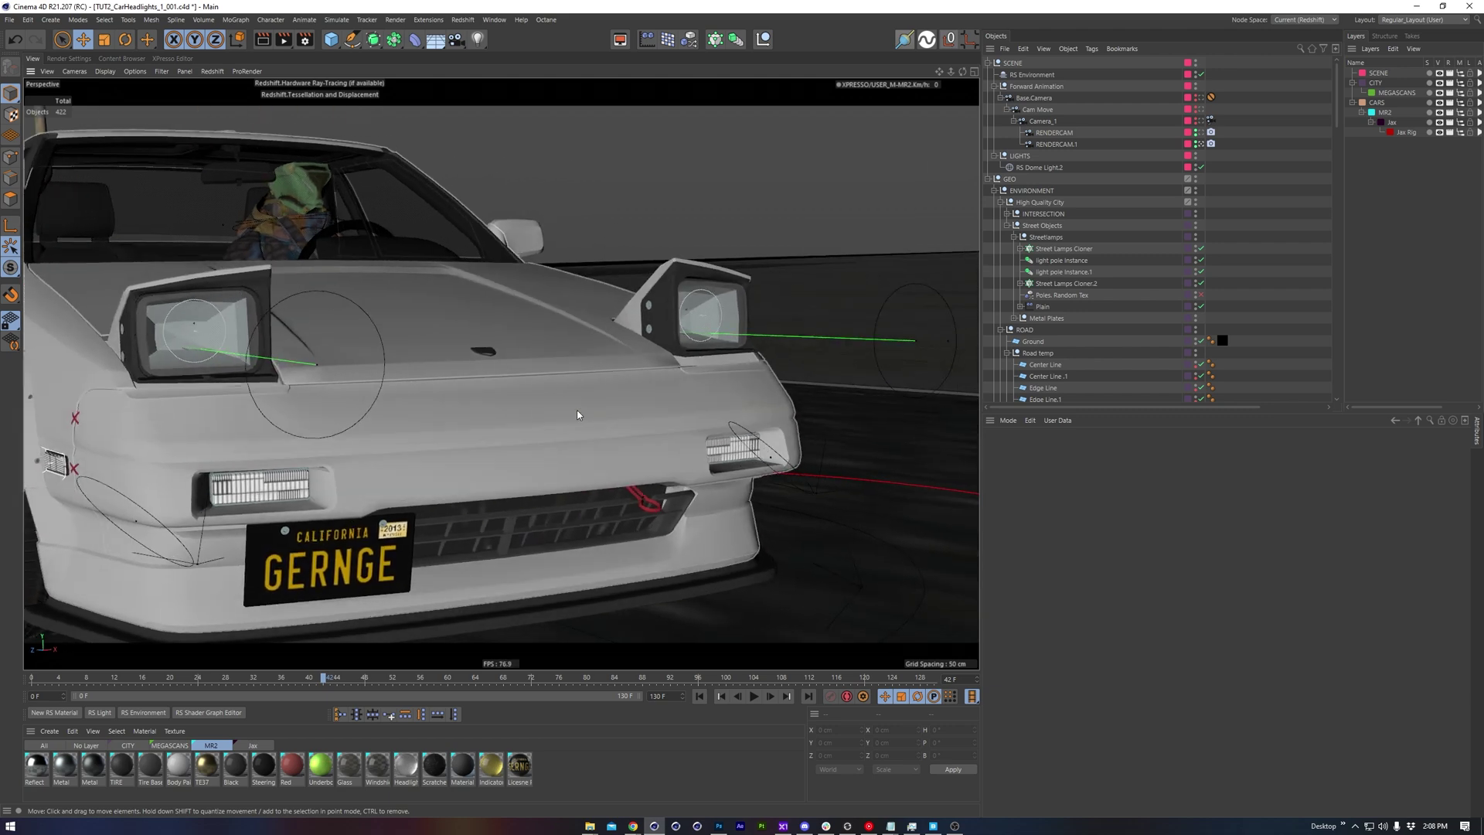
scroll(673, 325, "up", 5)
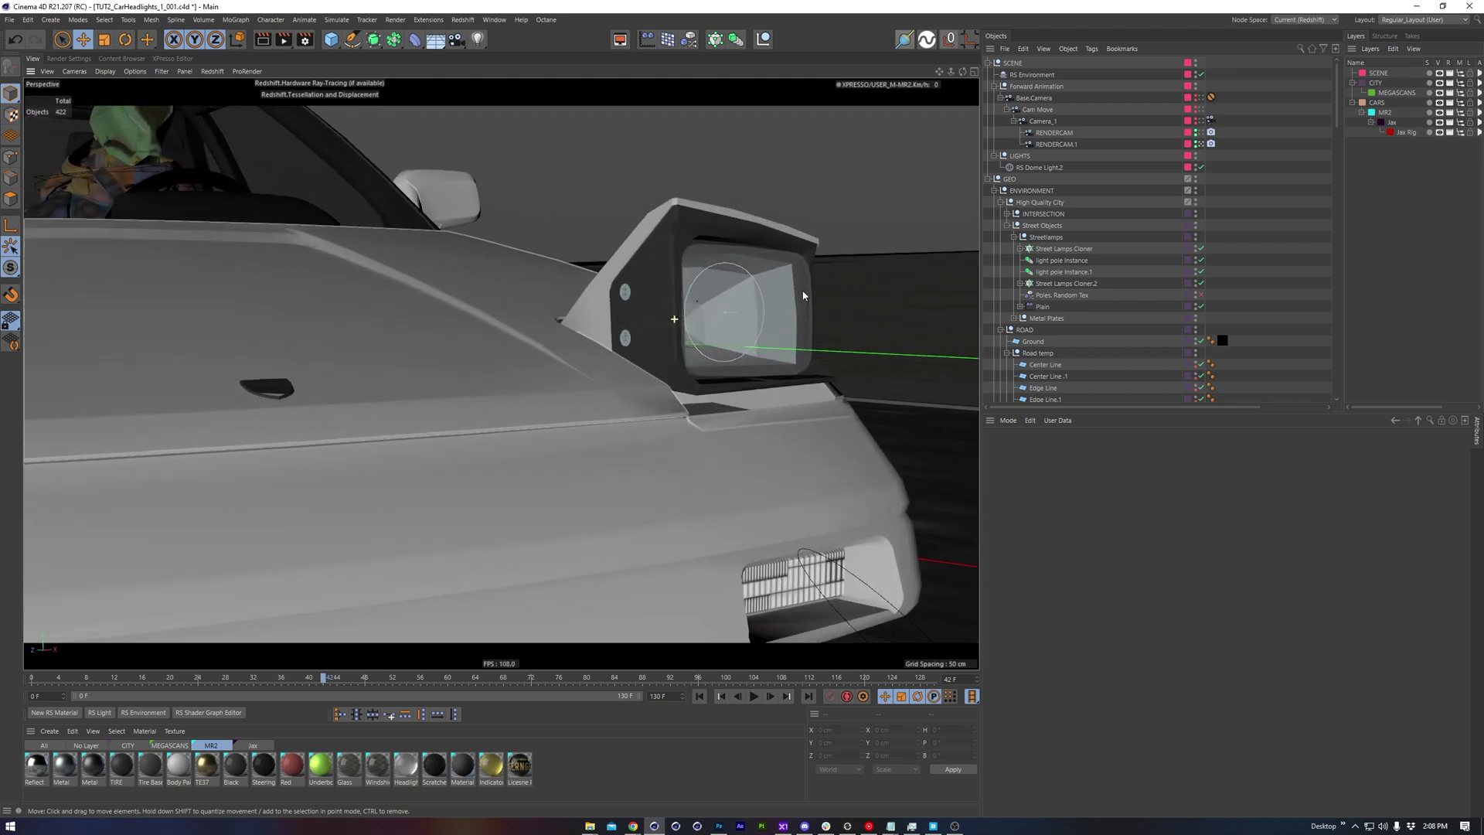
left_click_drag(802, 296, 548, 323, "alt")
left_click(548, 323)
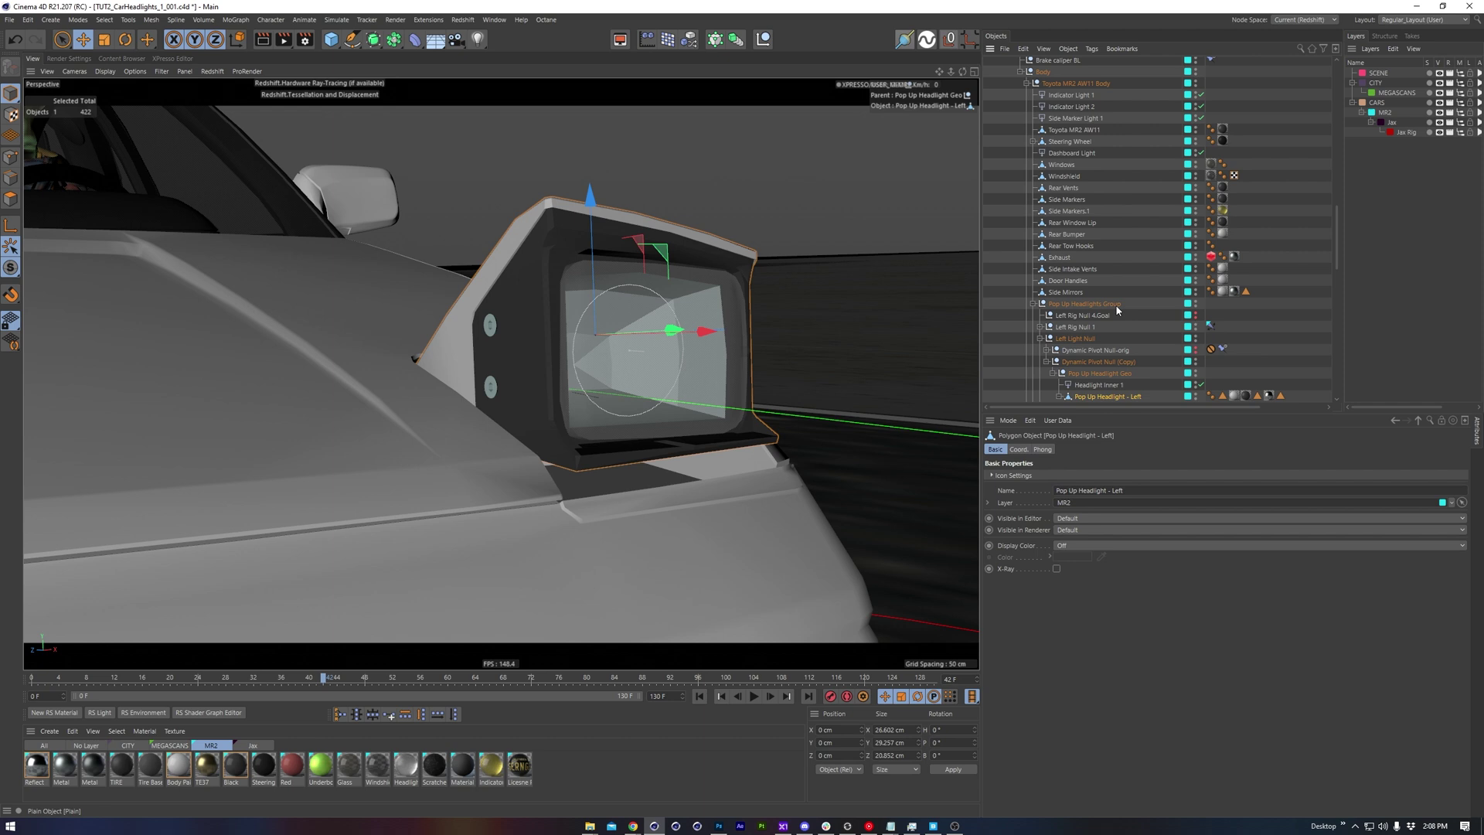
left_click(1074, 339)
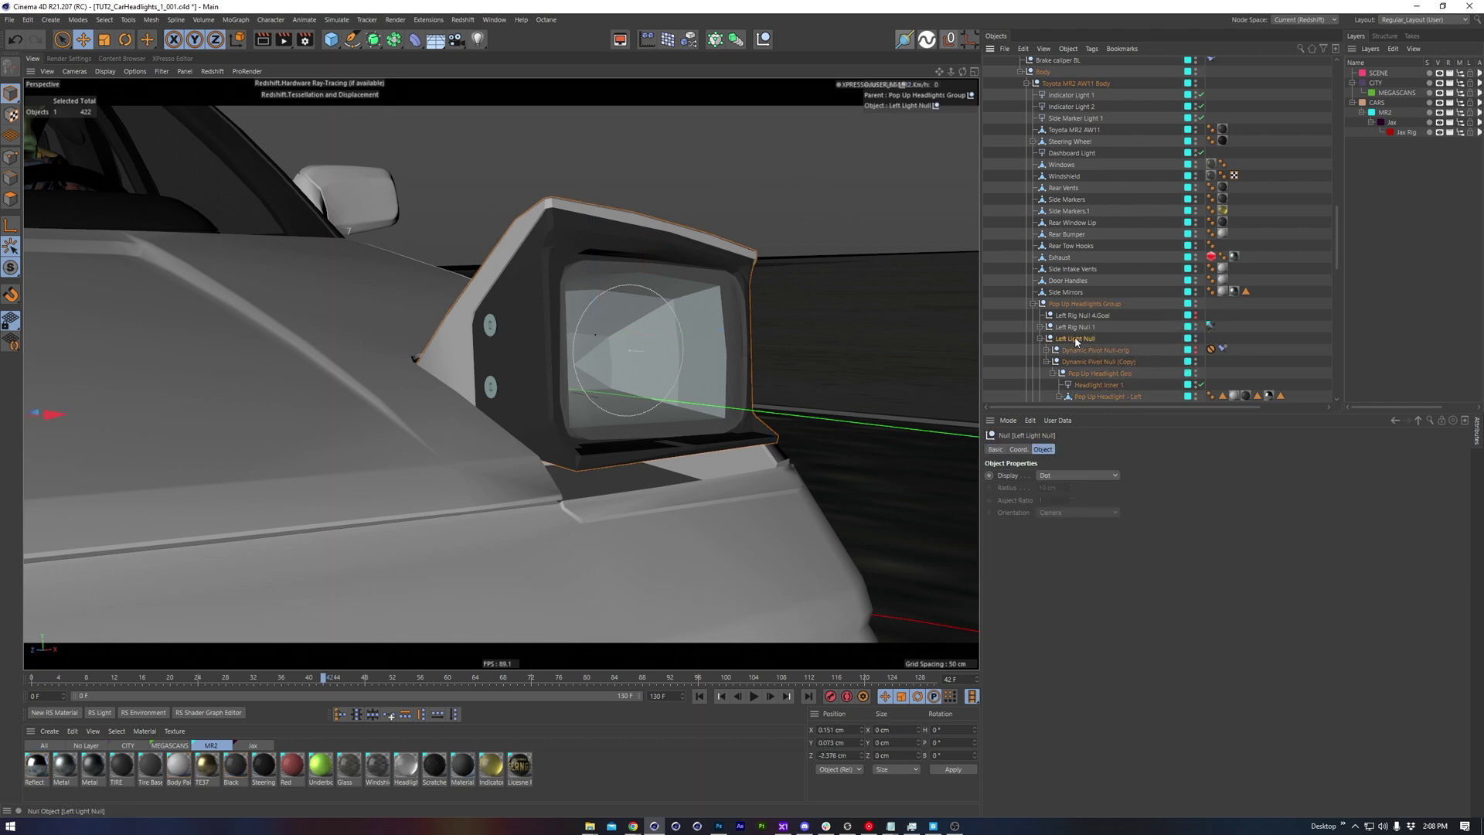
left_click(1102, 362)
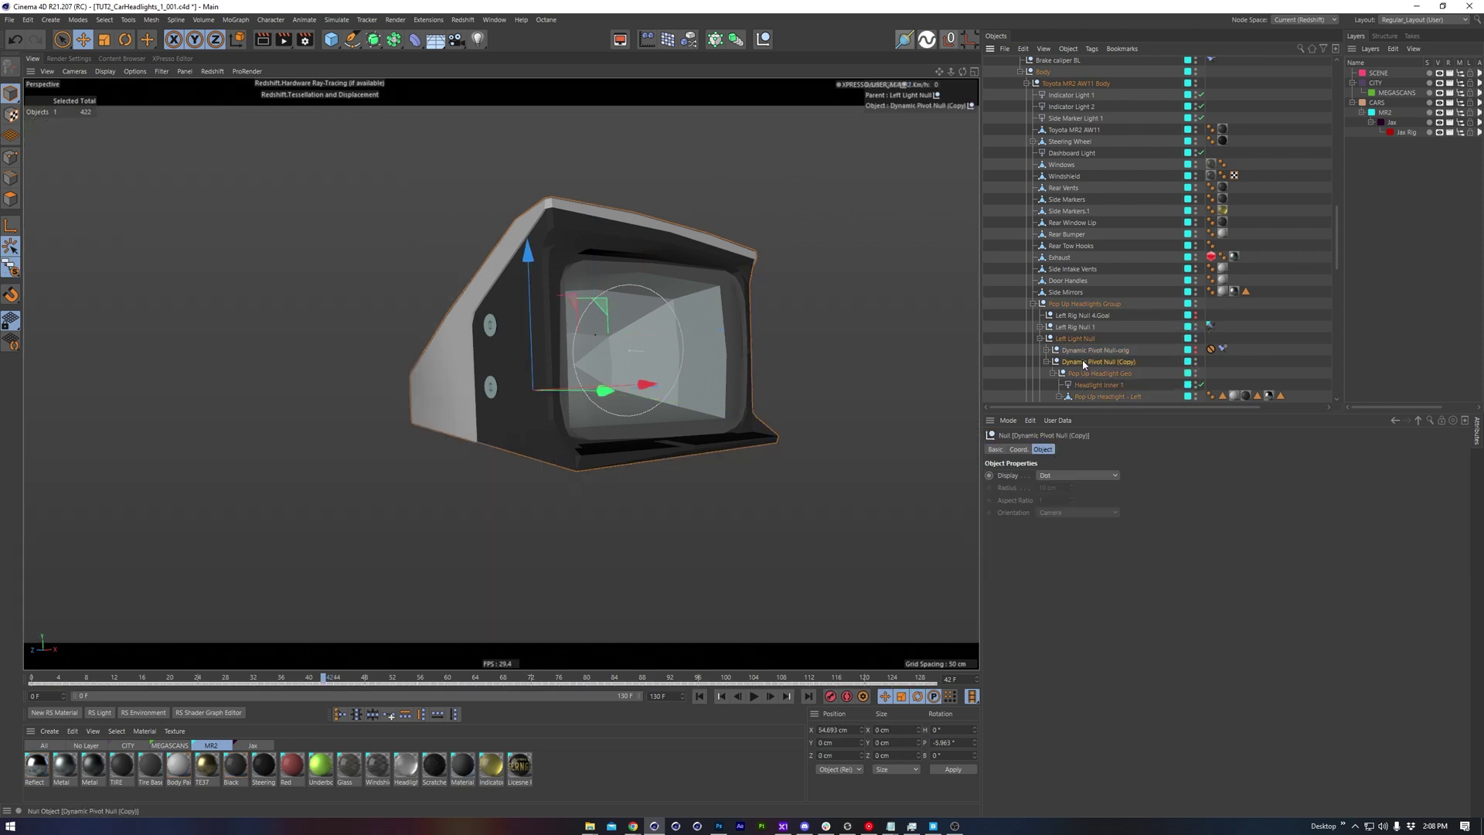
left_click_drag(738, 323, 835, 331, "alt")
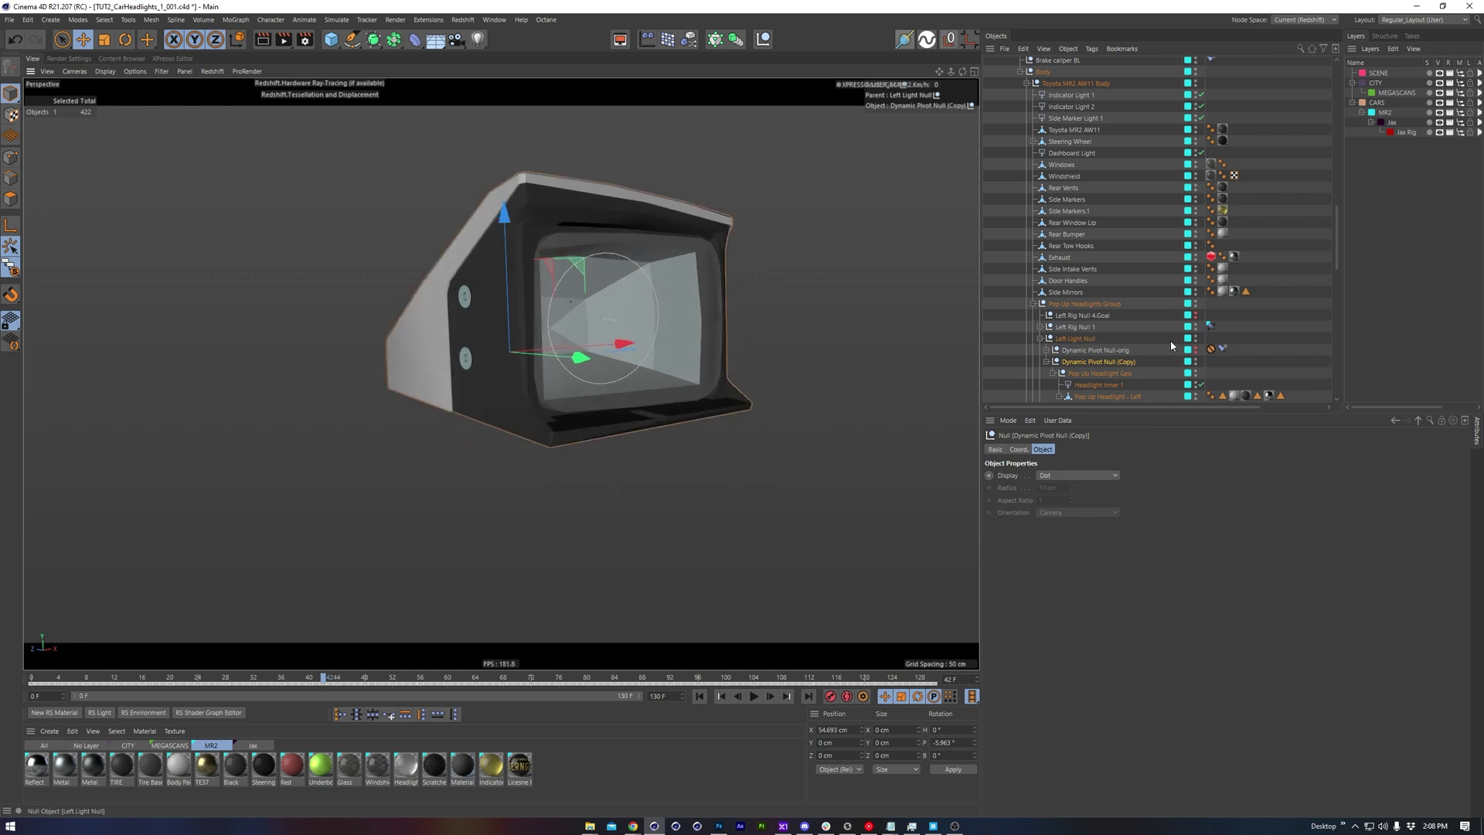
scroll(1160, 290, "down", 2)
Open the headlight's Reflect material settings, then select the Glass lens
left_click(1278, 327)
left_click_drag(577, 377, 973, 354, "alt")
left_click(1268, 326)
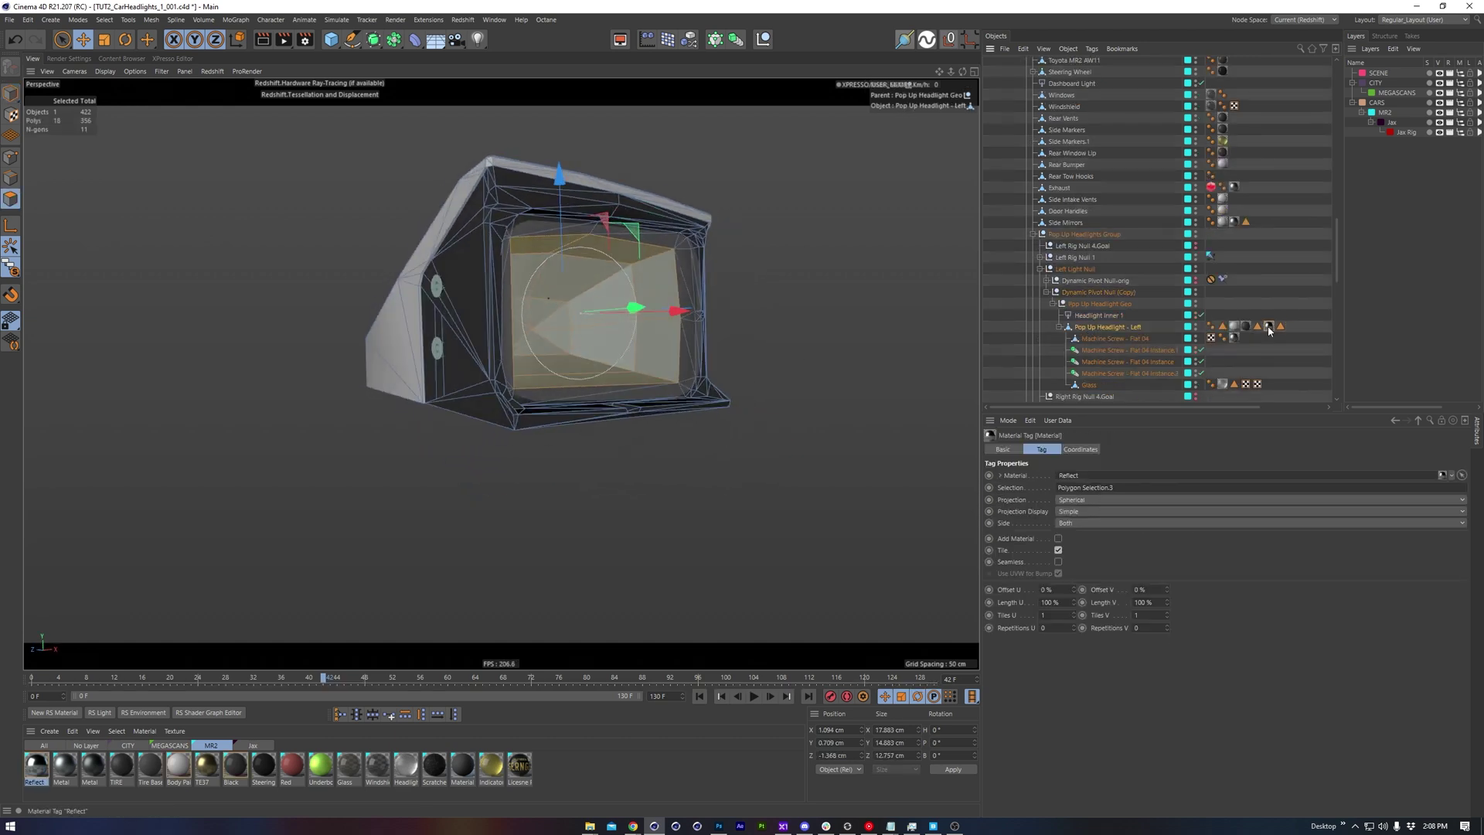
double_click(1270, 328)
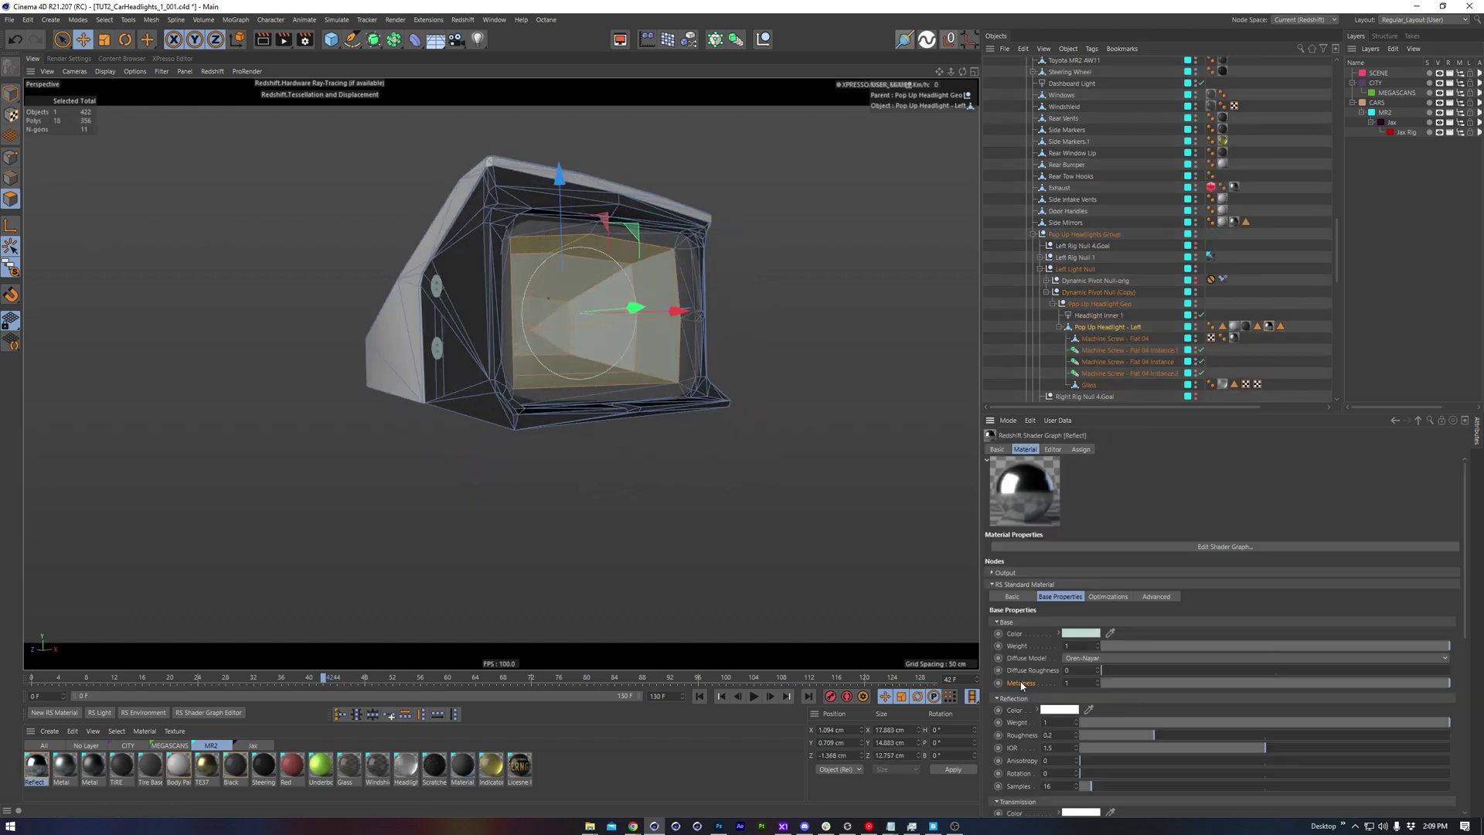
scroll(1036, 659, "down", 2)
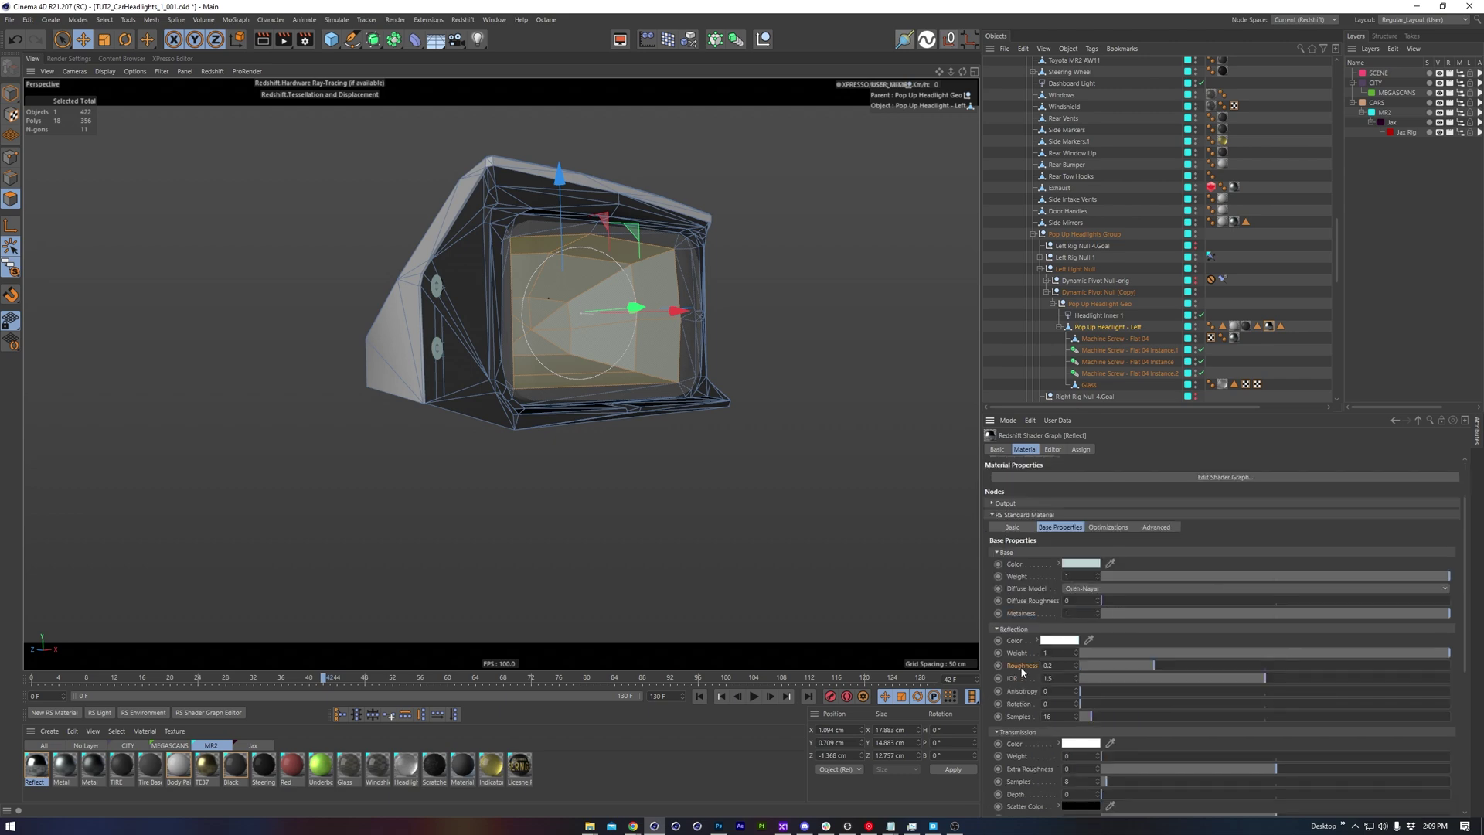
left_click(788, 395)
left_click(615, 314)
scroll(616, 313, "up", 3)
scroll(644, 307, "up", 2)
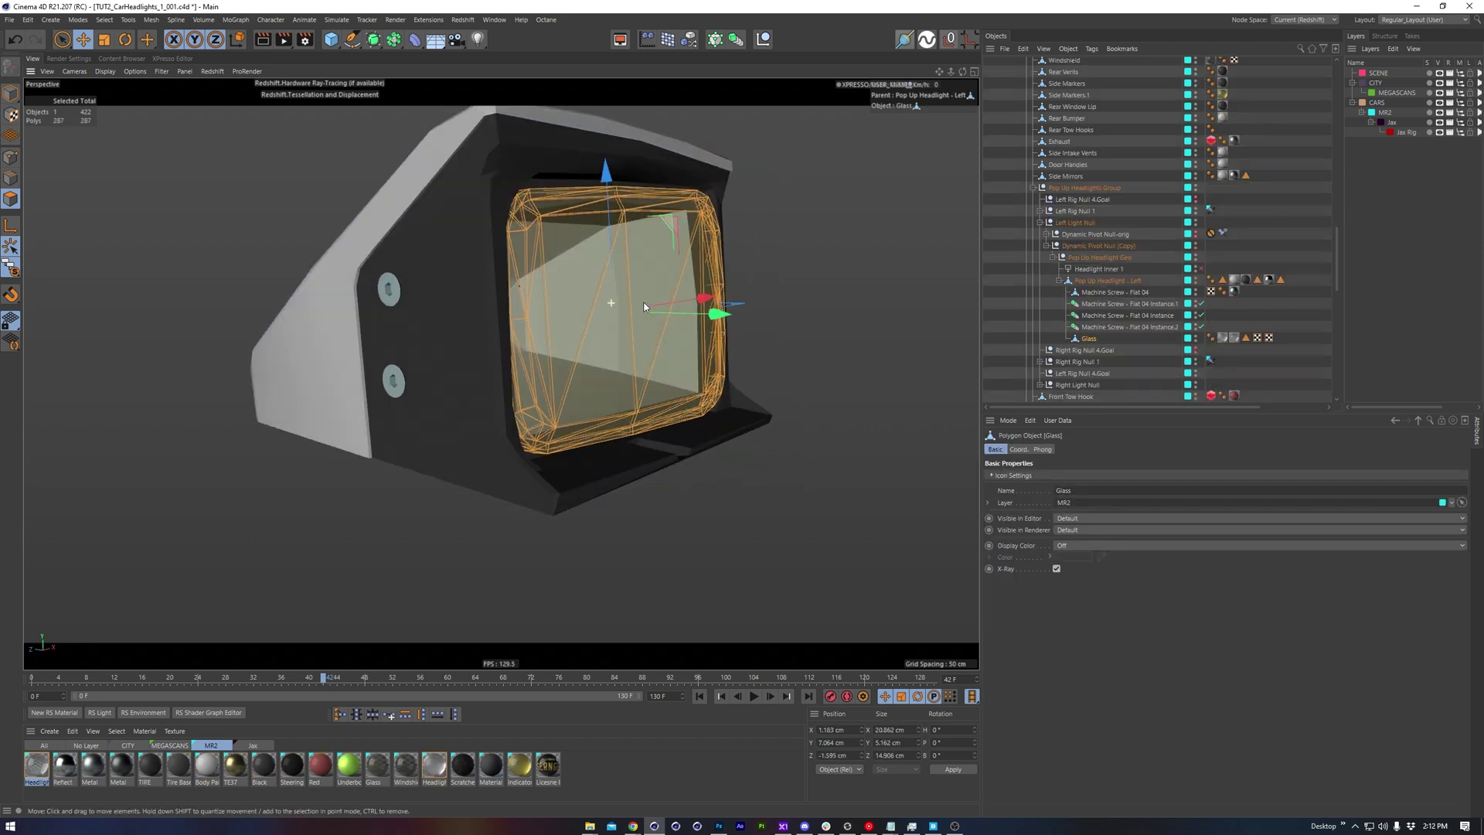
Examine the glass lens triangles up close and call up the render options
mouse_move(645, 307)
left_mouse_down("alt")
mouse_move(622, 292)
mouse_move(820, 307)
left_mouse_up("alt")
left_click(584, 357)
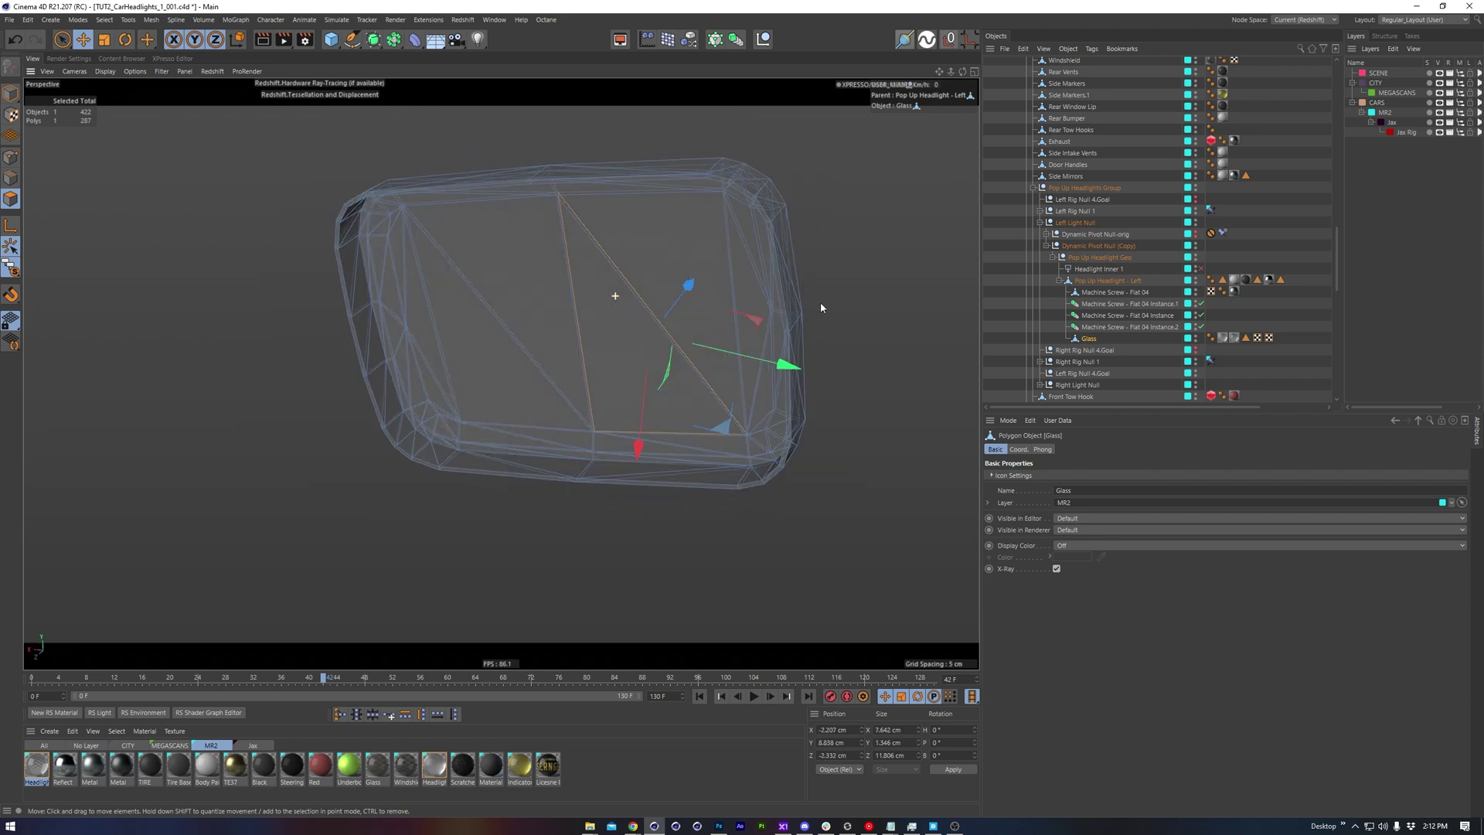
left_click(577, 328)
left_click(635, 414)
scroll(591, 361, "down", 5)
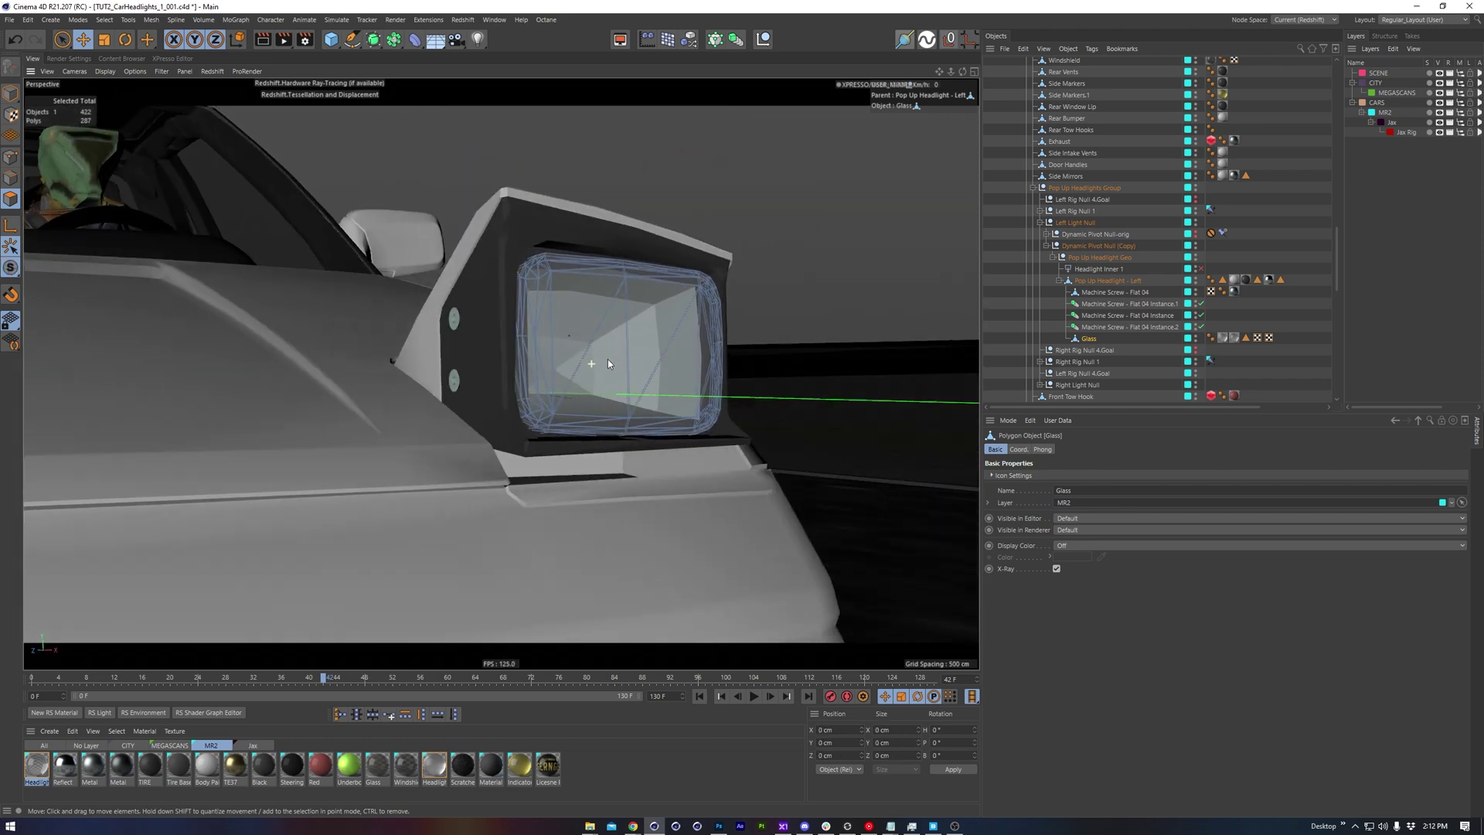
right_click(545, 290)
Start the live Redshift RenderView and open the Headlight_2 glass material's settings
left_click(596, 298)
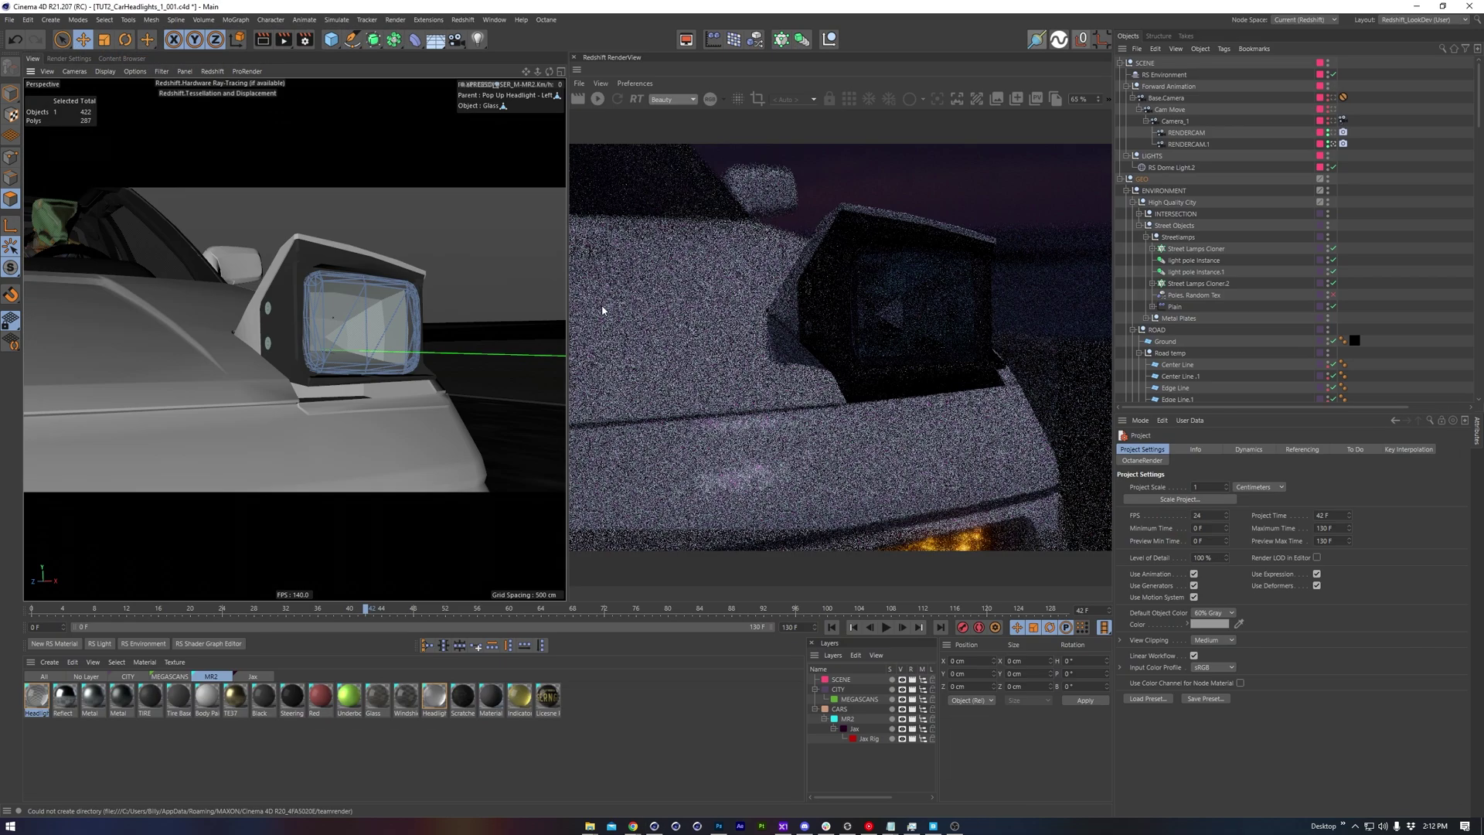
left_click(886, 348)
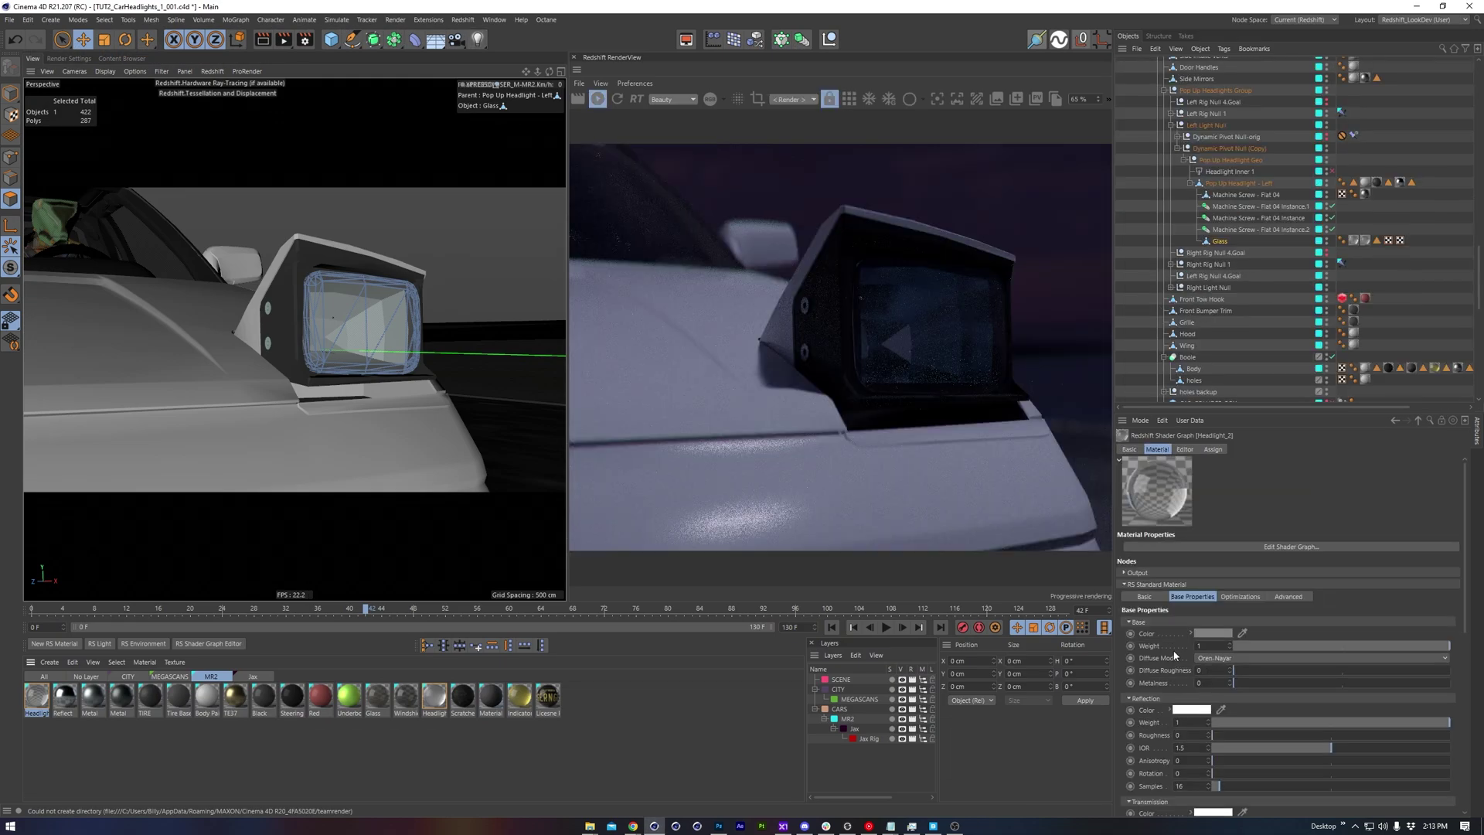
scroll(1174, 655, "down", 1)
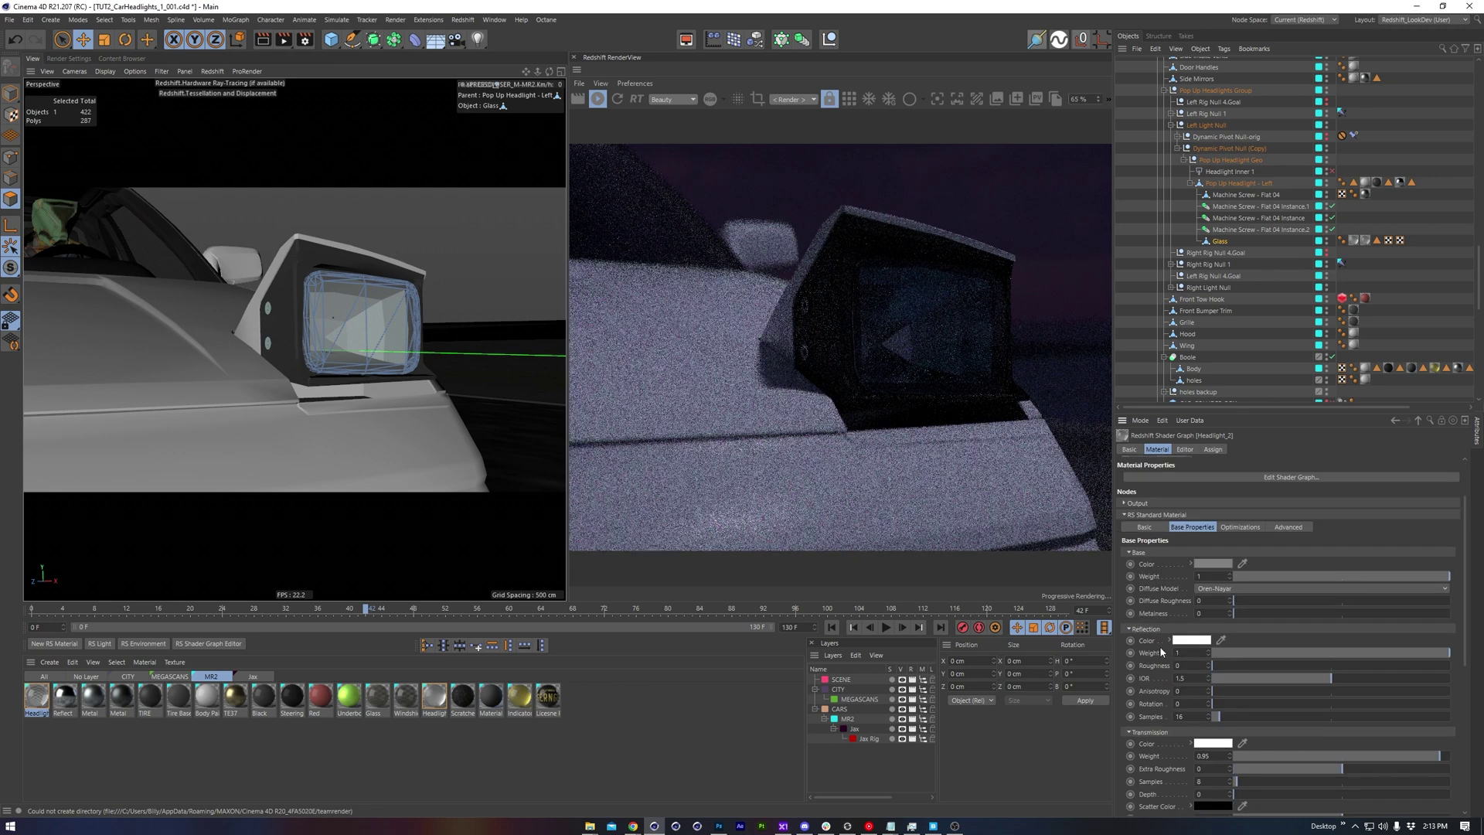
scroll(1153, 655, "down", 1)
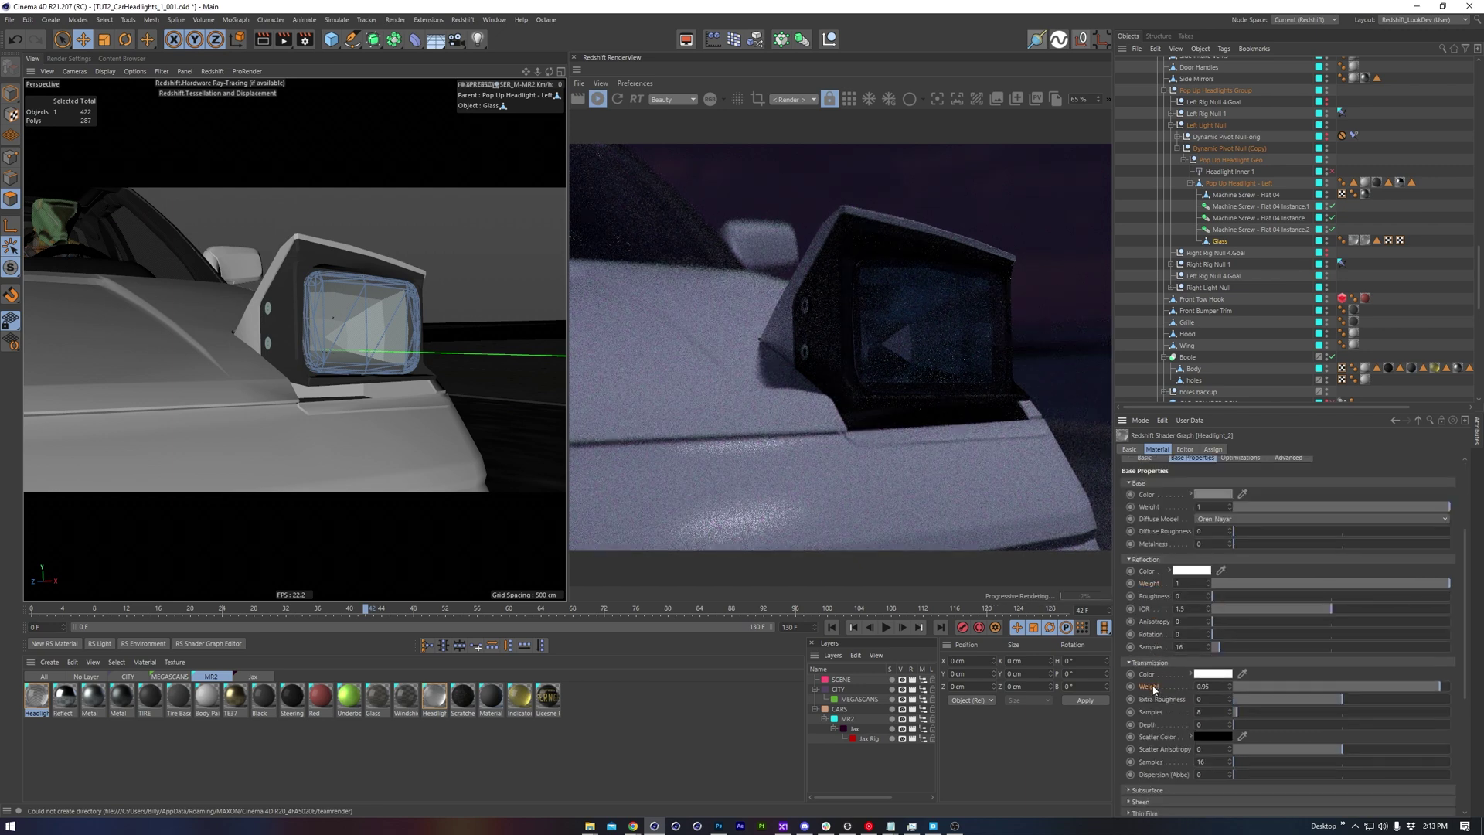
scroll(1153, 718, "down", 2)
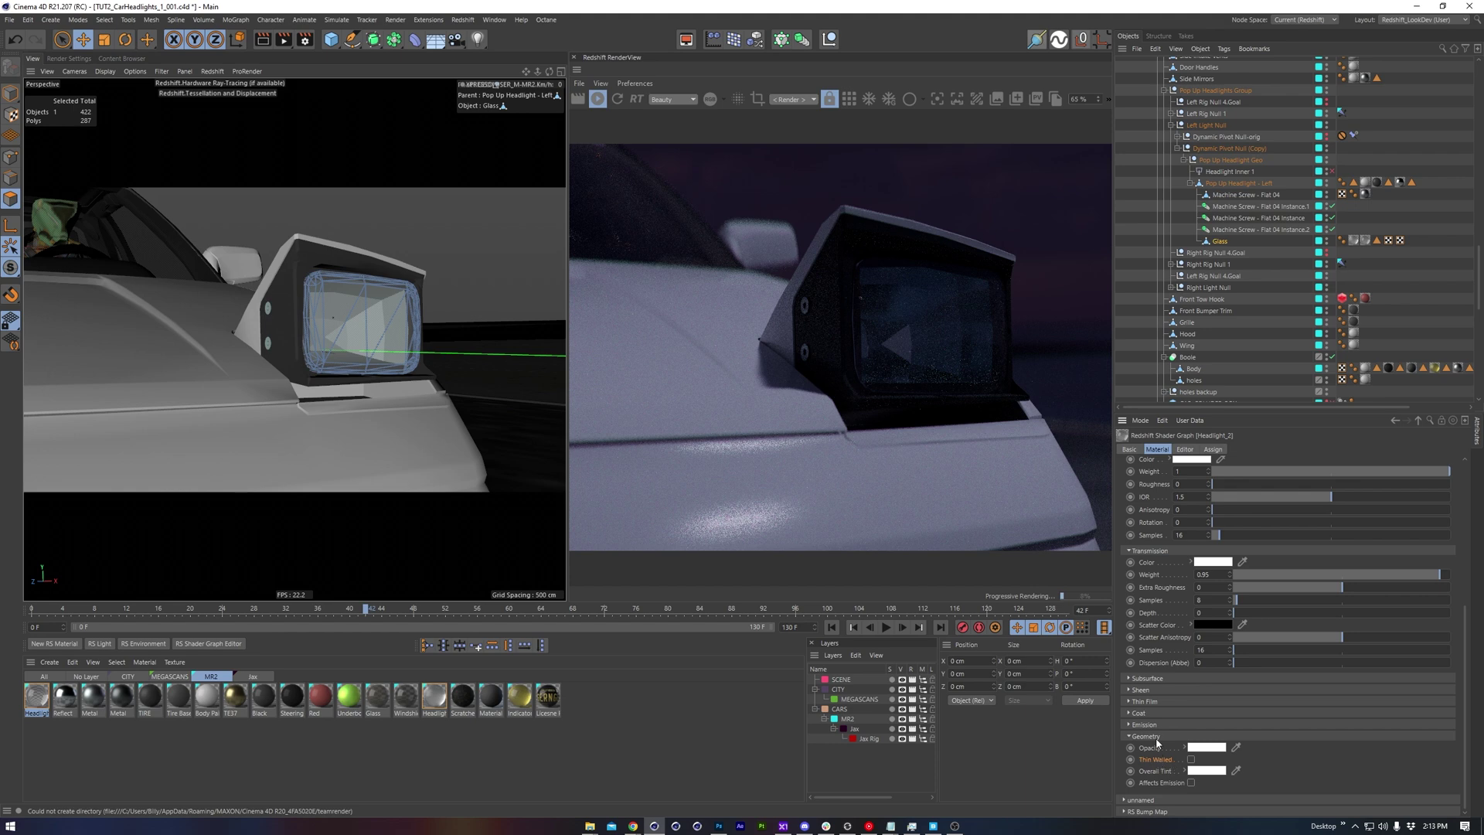
Select the Headlight Inner 1 area light and orbit around the headlight to review its glow
left_click(1230, 170)
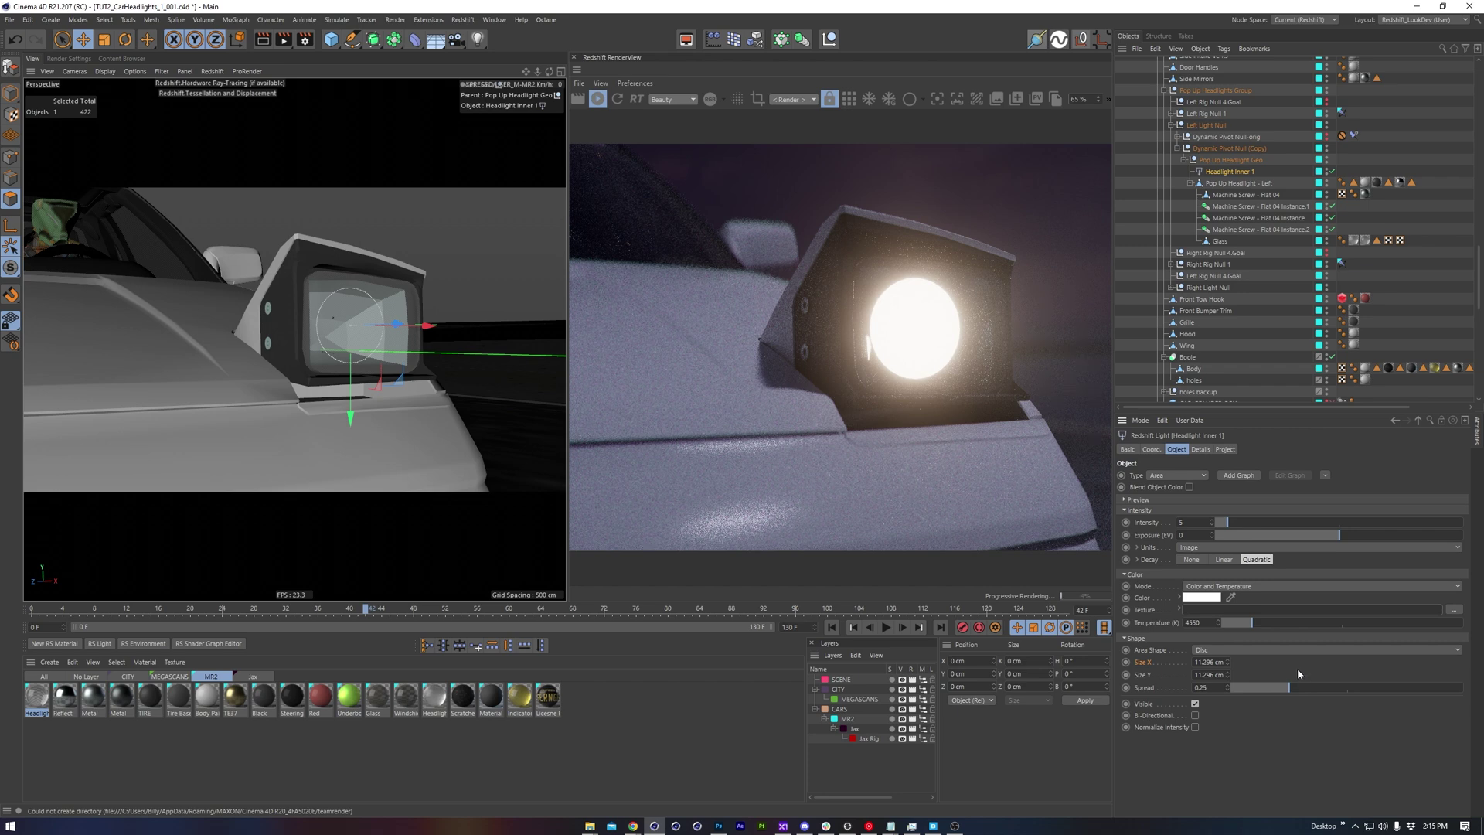
left_click_drag(451, 372, 341, 363, "alt")
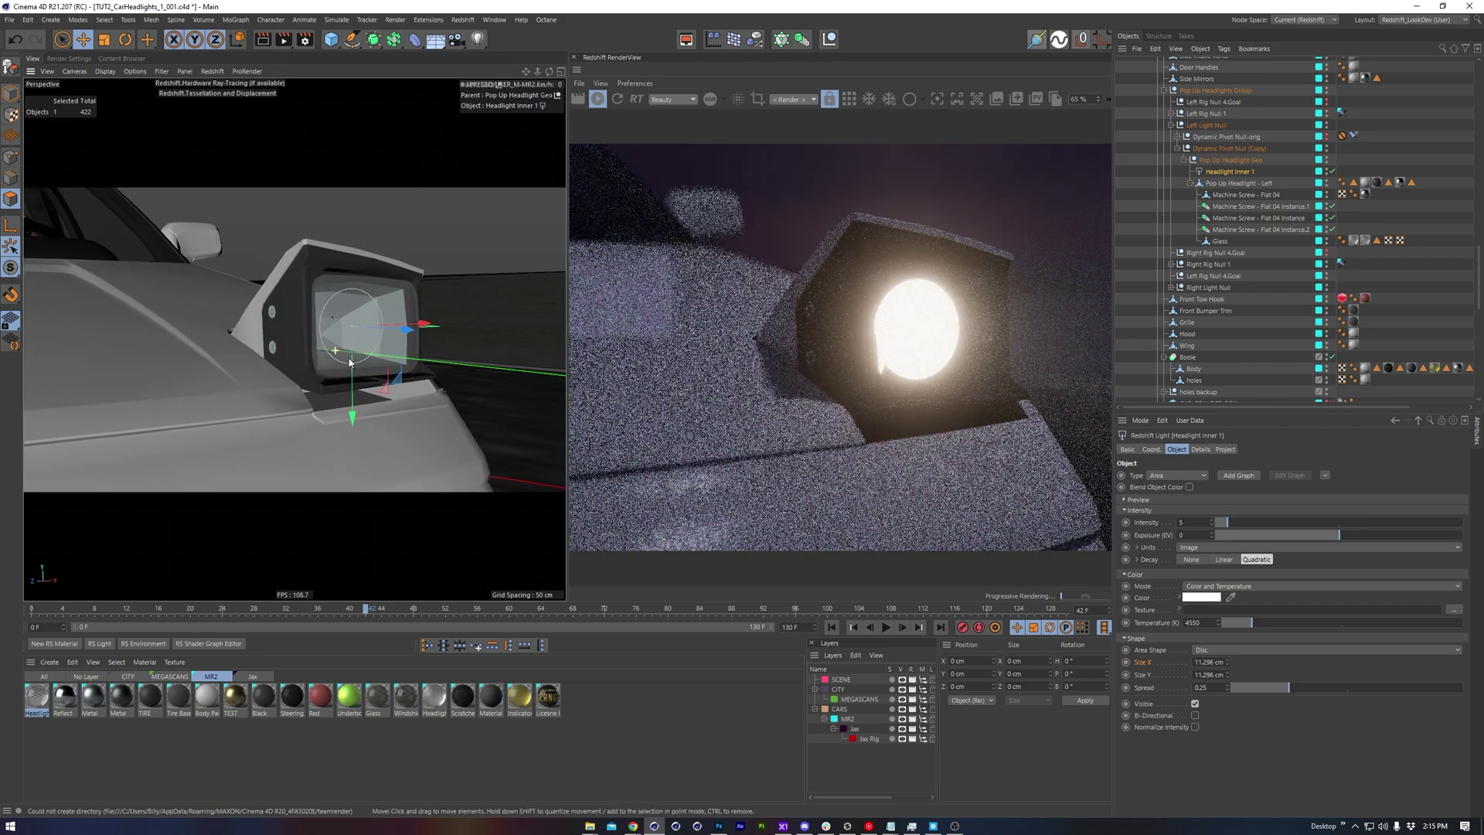
left_click_drag(342, 363, 348, 355, "alt")
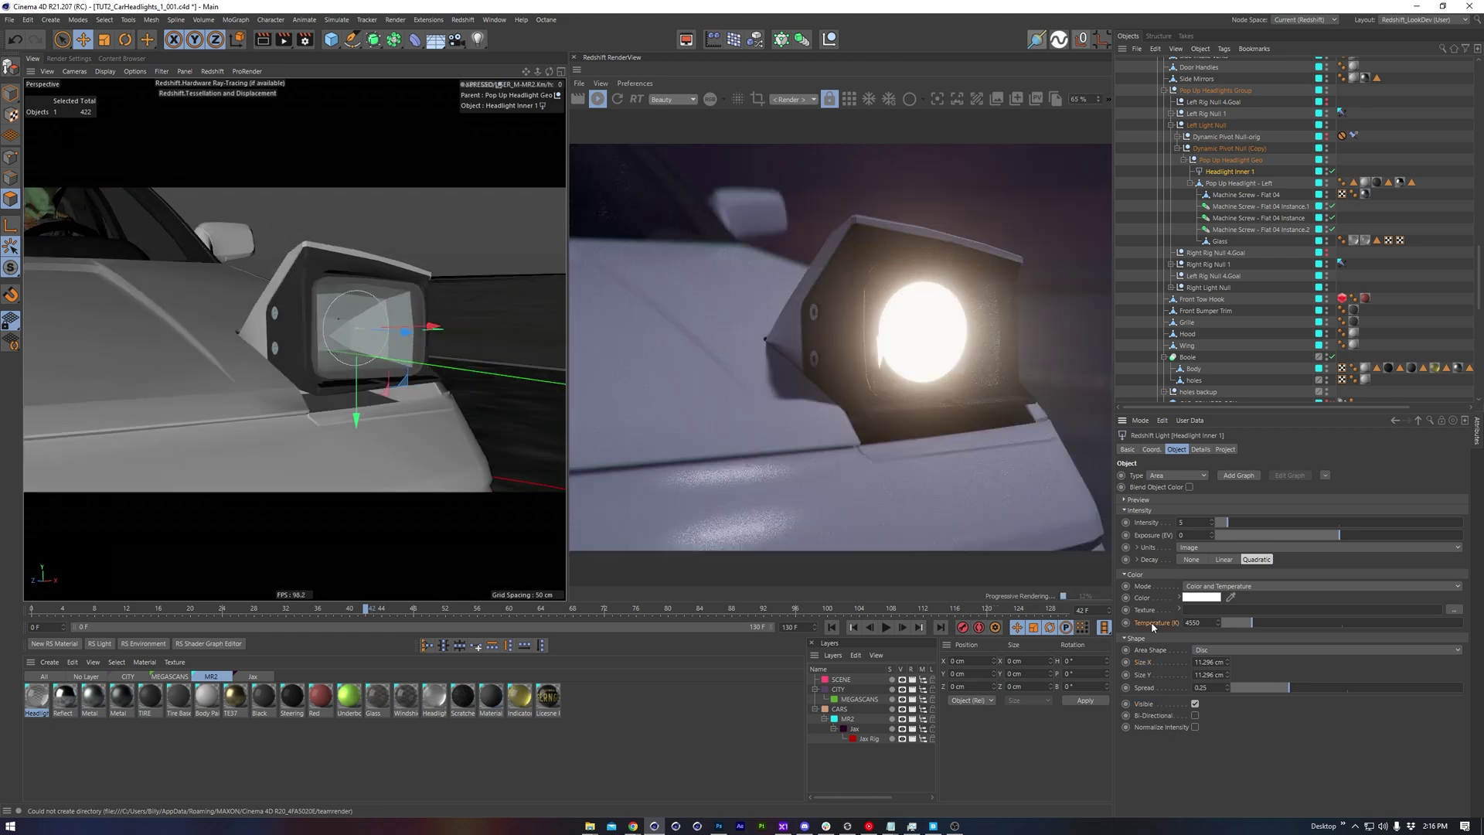
left_click_drag(332, 439, 333, 442, "alt")
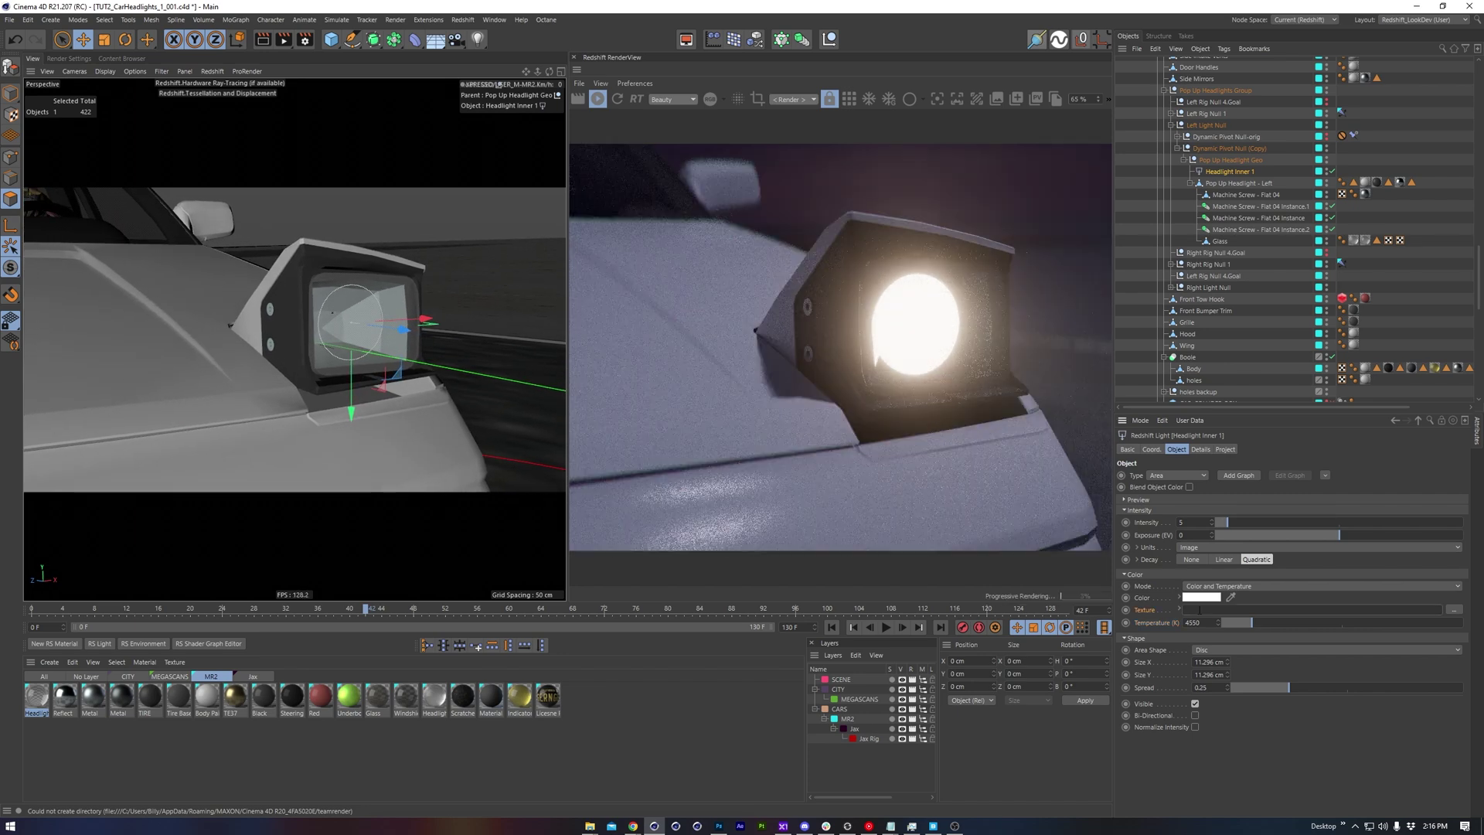
Load the reflector HDRI into the area light's Color Texture and orbit to check the rings
key("ctrl+v")
key("Return")
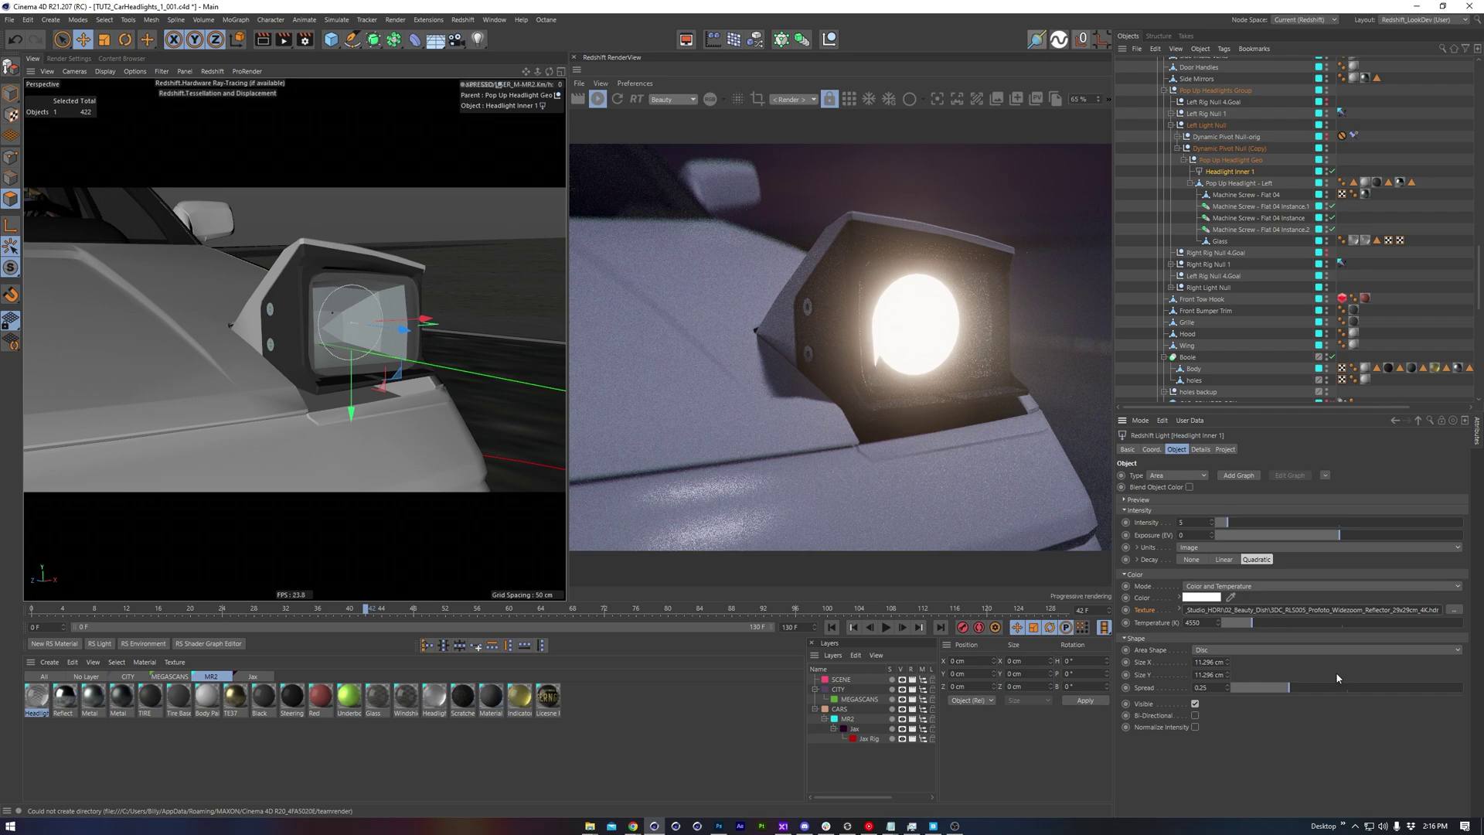
left_click_drag(304, 370, 333, 371, "alt")
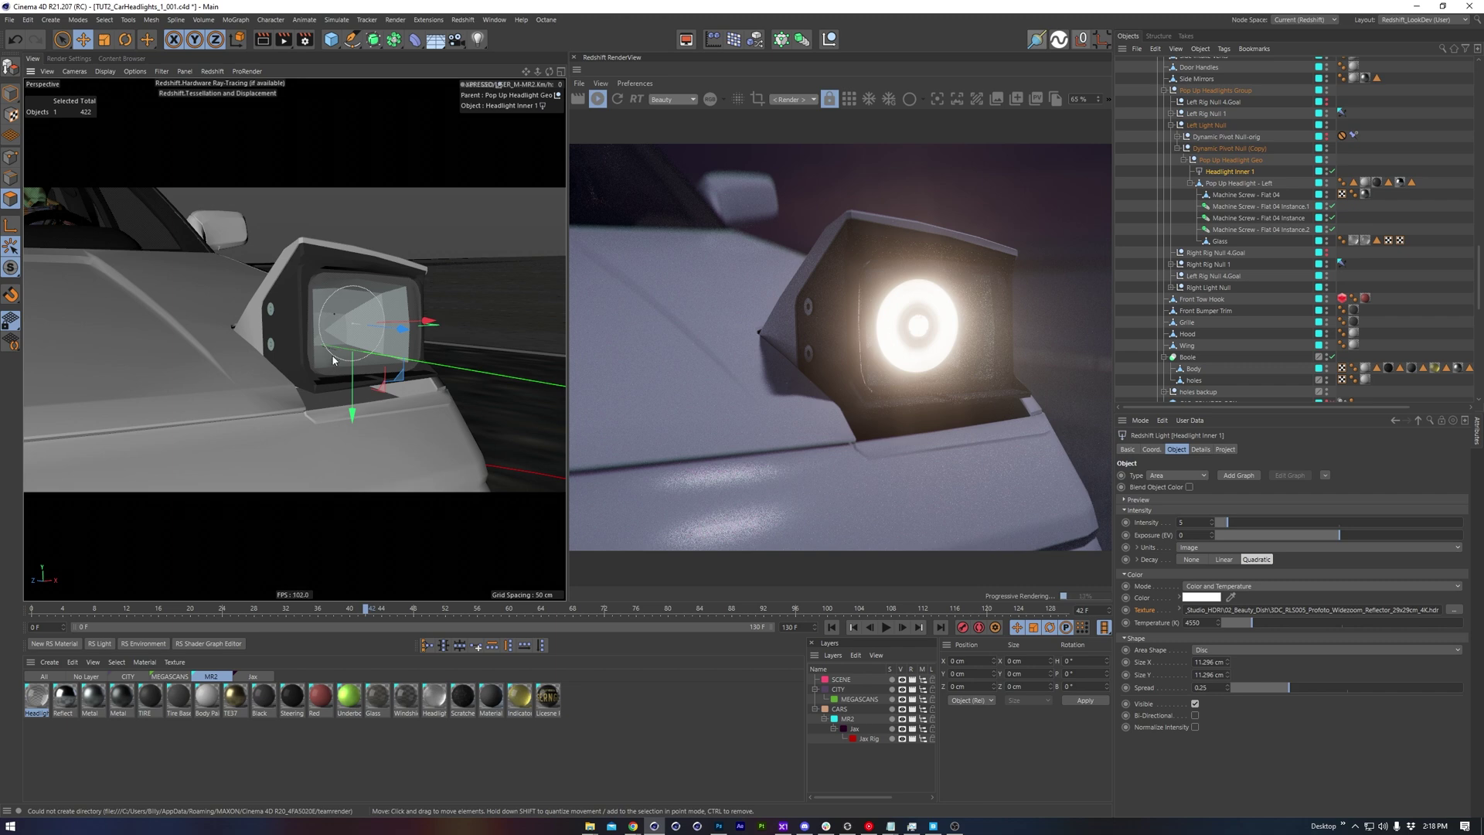
left_click_drag(334, 360, 355, 366, "alt")
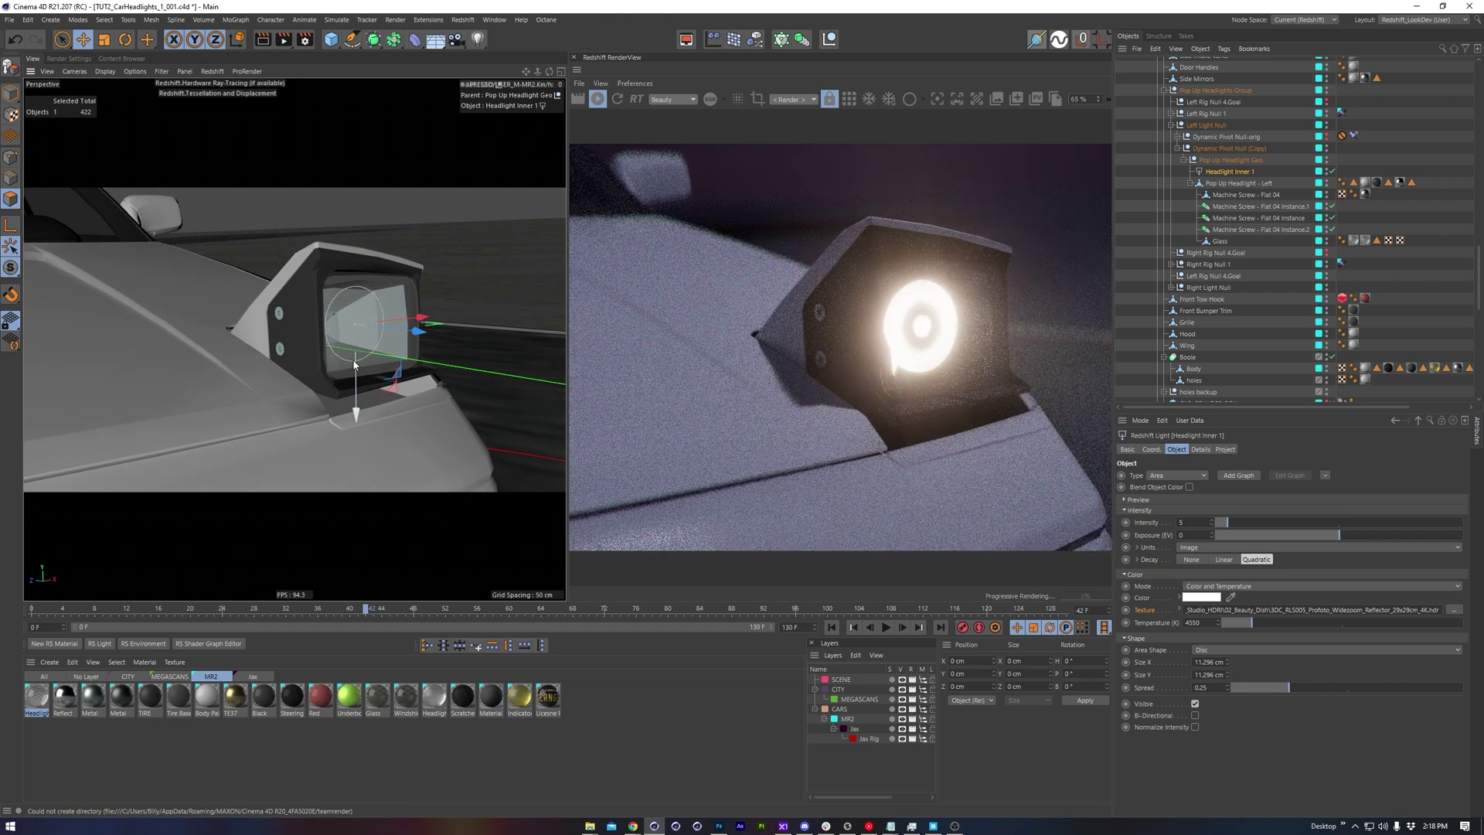
Restrict the live render to a region box around the headlight
mouse_move(355, 367)
left_mouse_down("alt")
mouse_move(359, 382)
mouse_move(355, 370)
left_mouse_up("alt")
left_click(757, 99)
left_click_drag(785, 269, 1191, 441)
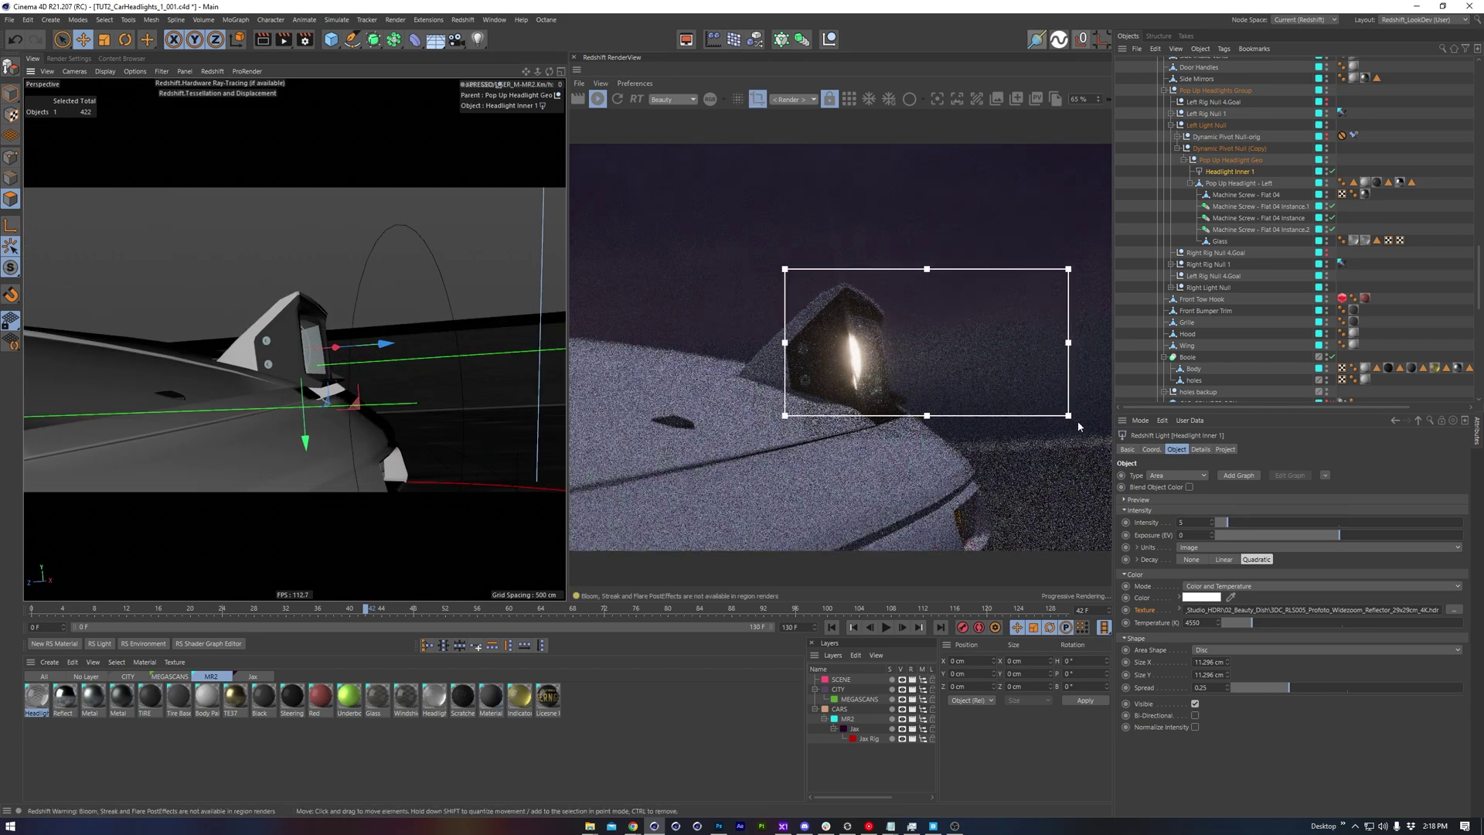
left_click(1202, 449)
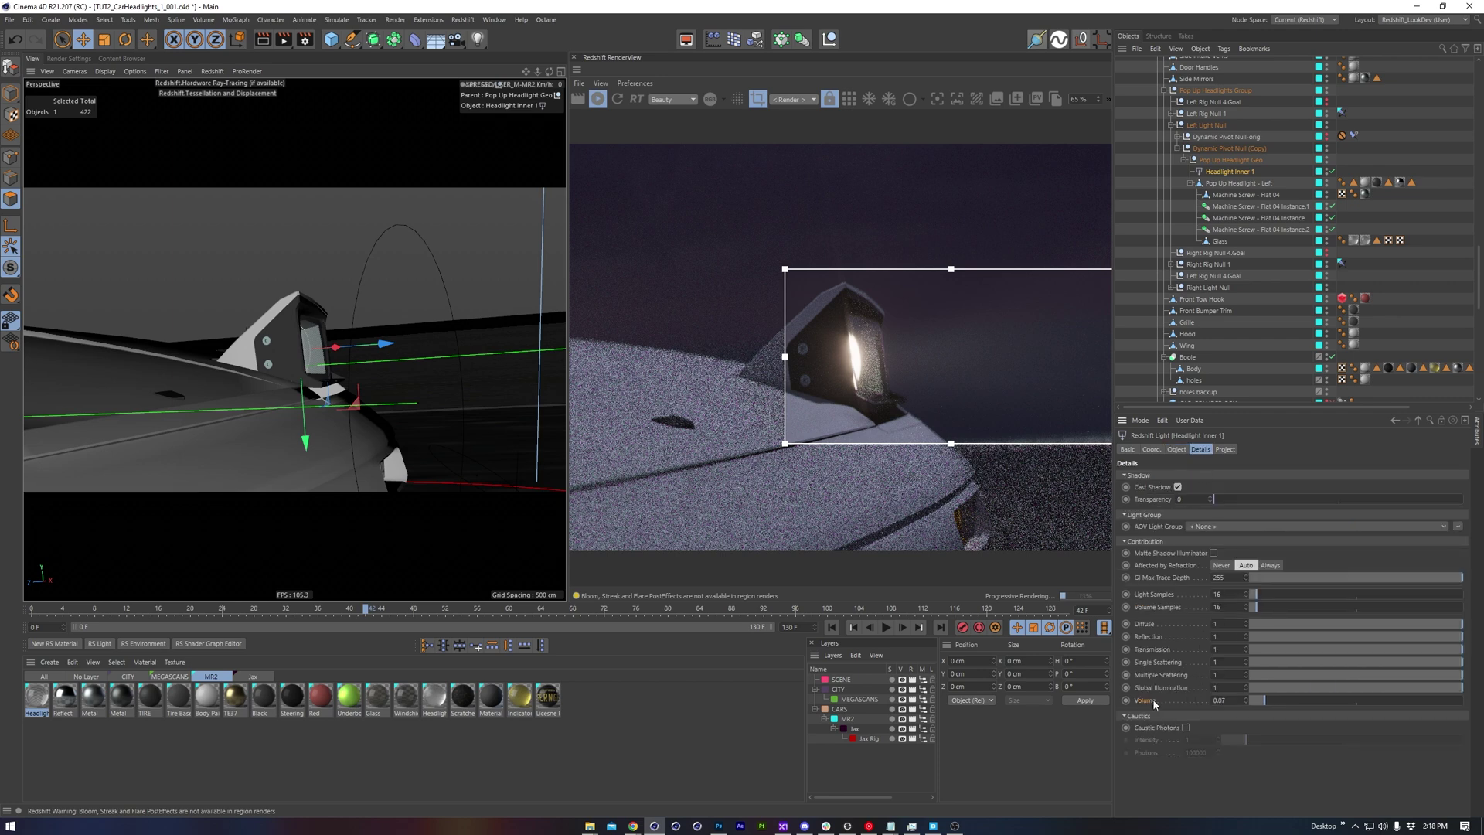
Duplicate Headlight Inner 1 and make the copy a Photometric IES light
left_click(1176, 449)
left_click_drag(1229, 172, 1228, 183, "ctrl")
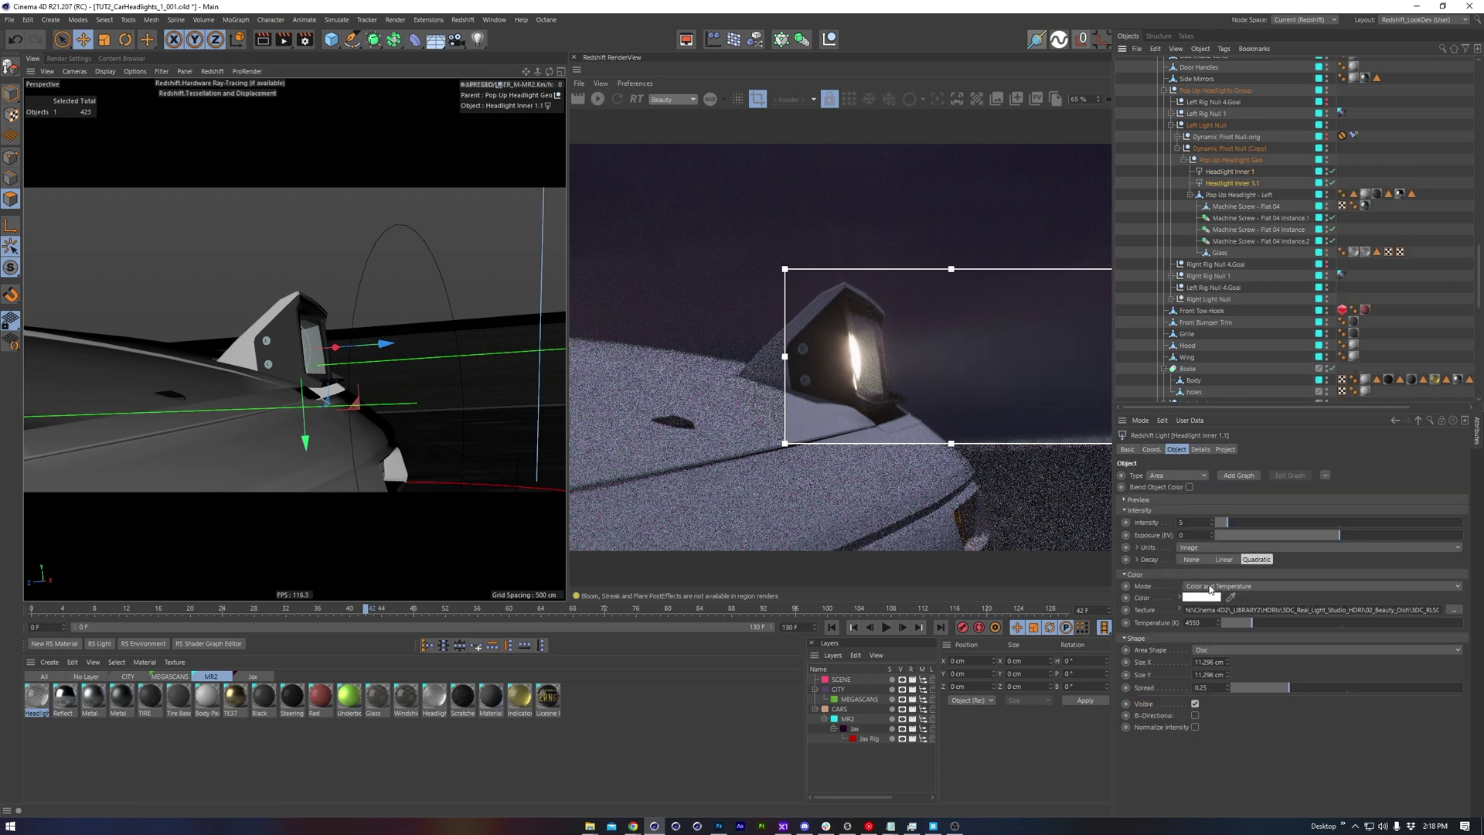
left_click(1177, 476)
left_click(1181, 557)
Load the three-lobe-vee.ies profile from the ies-lights-pack folder
left_click(1455, 652)
double_click(281, 146)
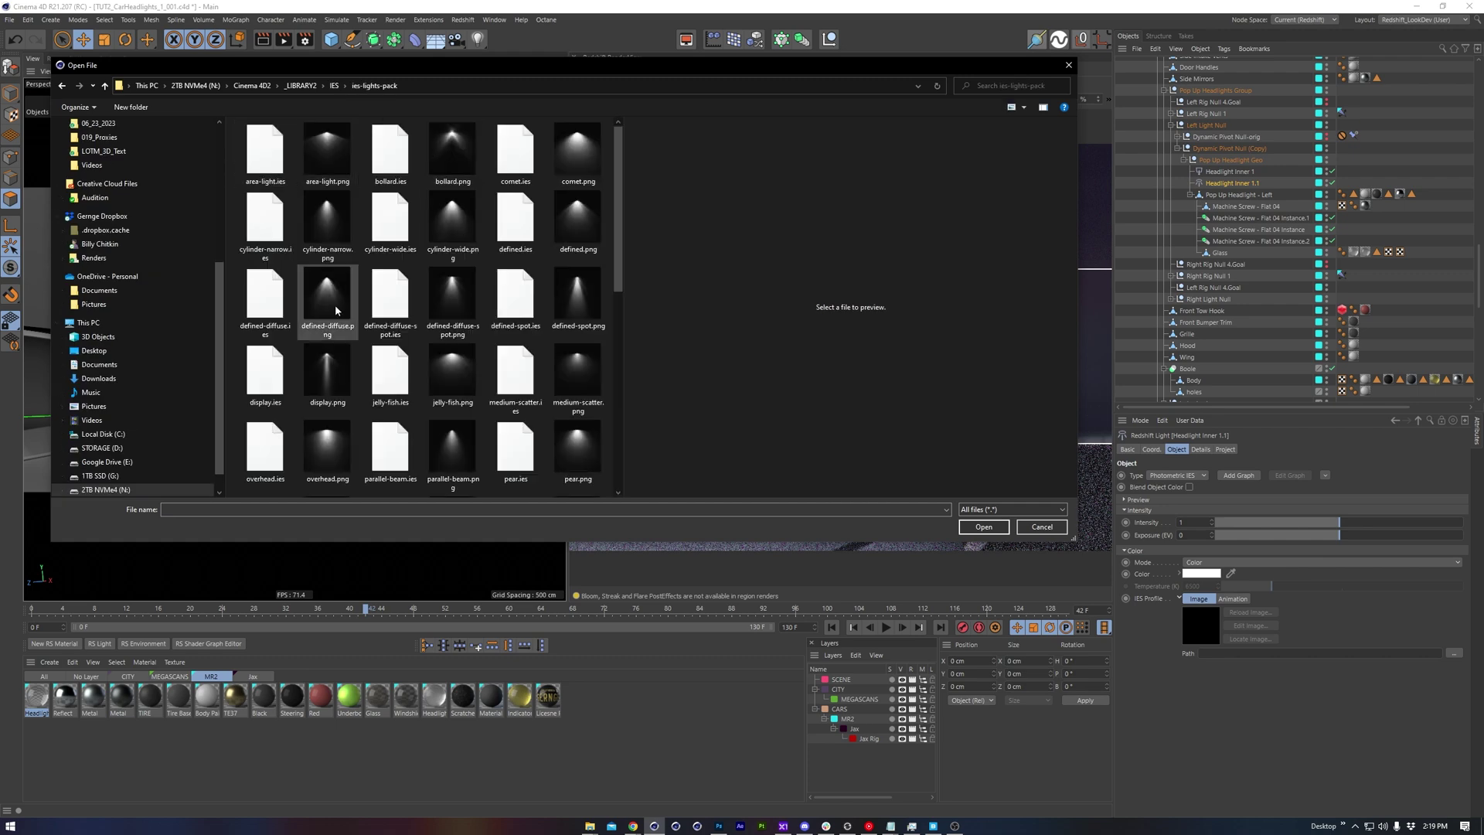
left_click(323, 363)
scroll(463, 290, "down", 5)
left_click(577, 244)
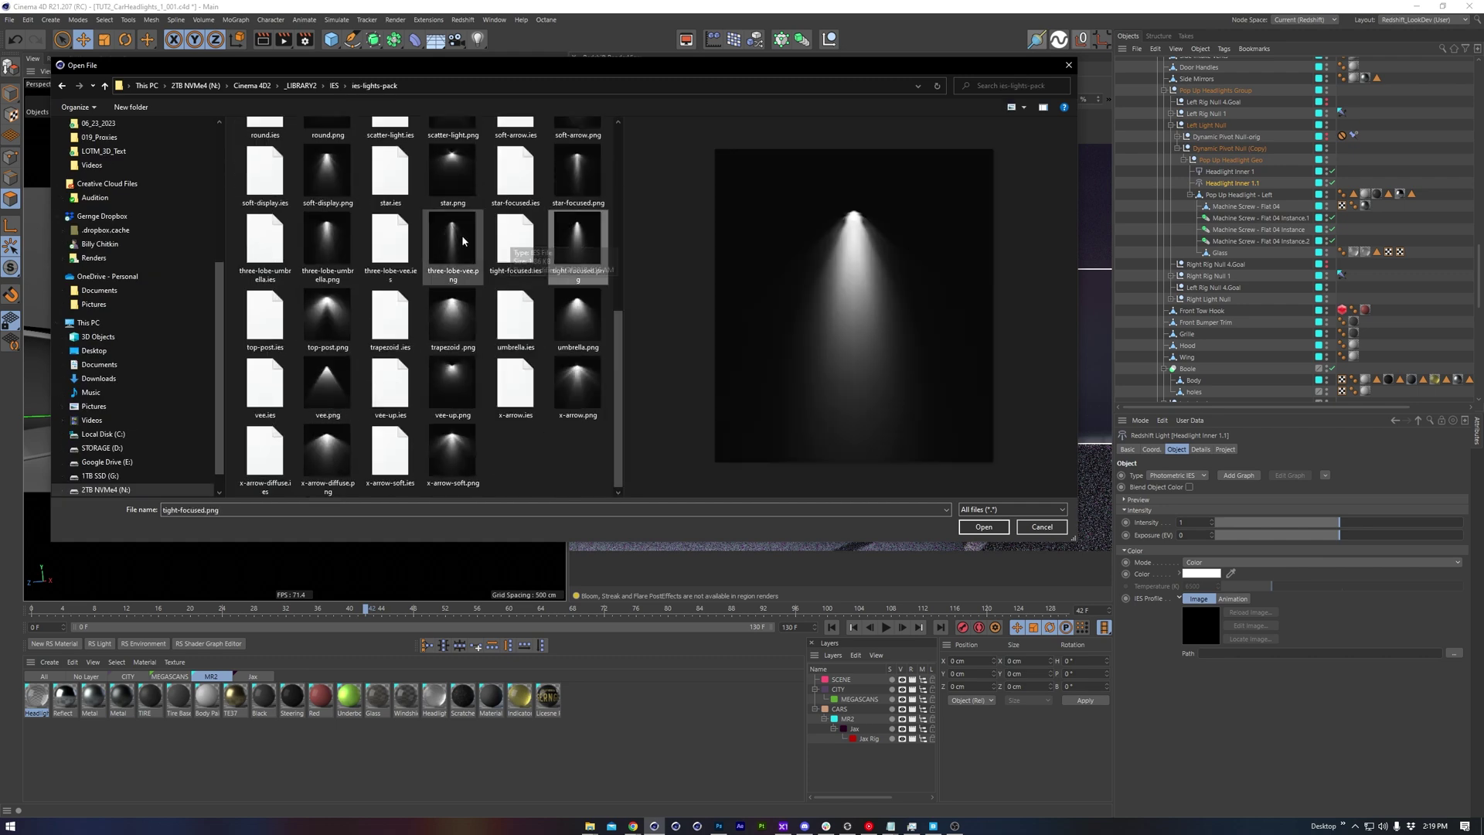
left_click(388, 245)
double_click(387, 244)
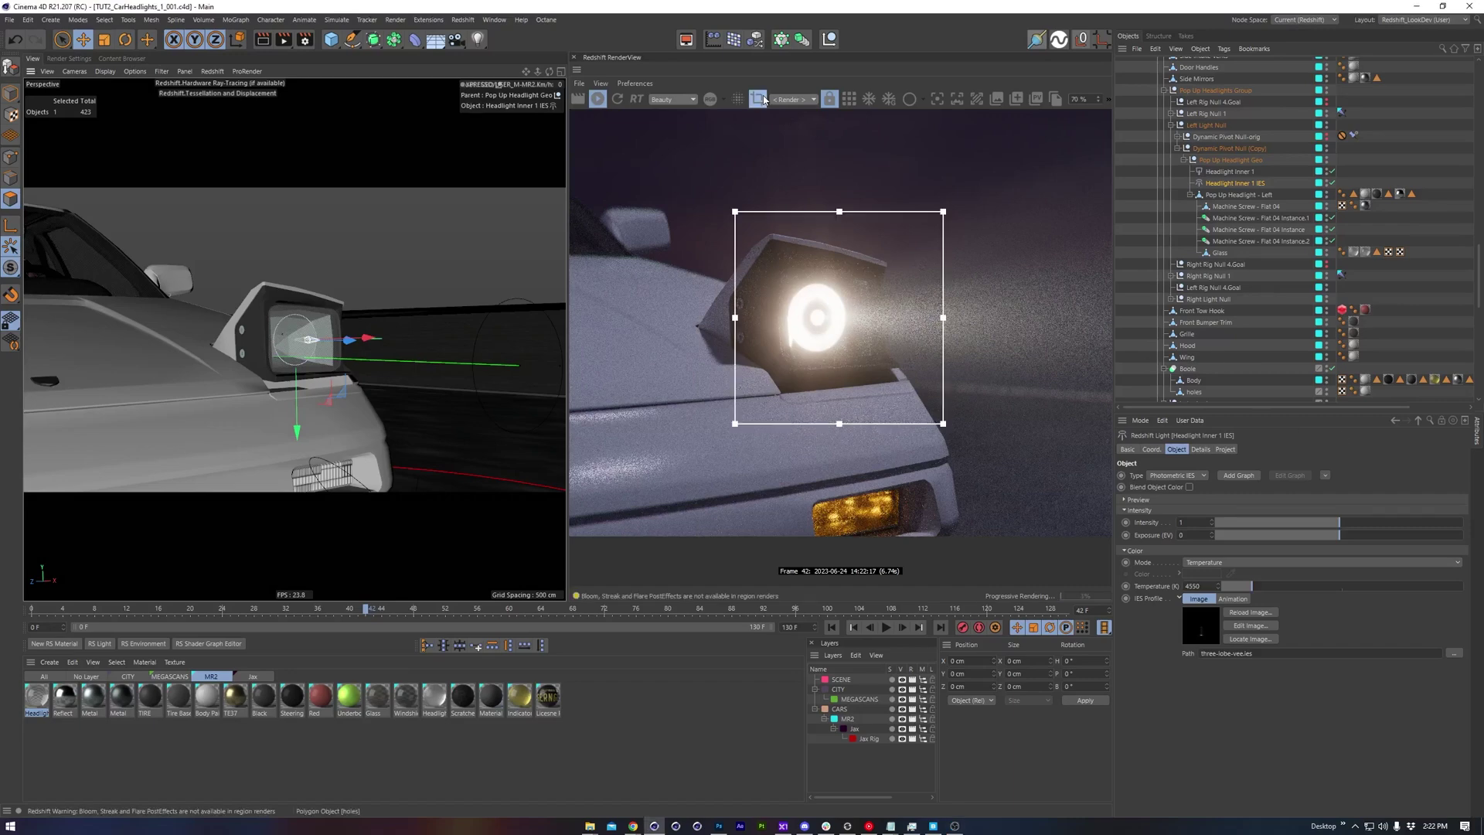
Open the Headlight_2 material's Redshift Shader Graph and enlarge its window
middle_click_drag(823, 348, 864, 325)
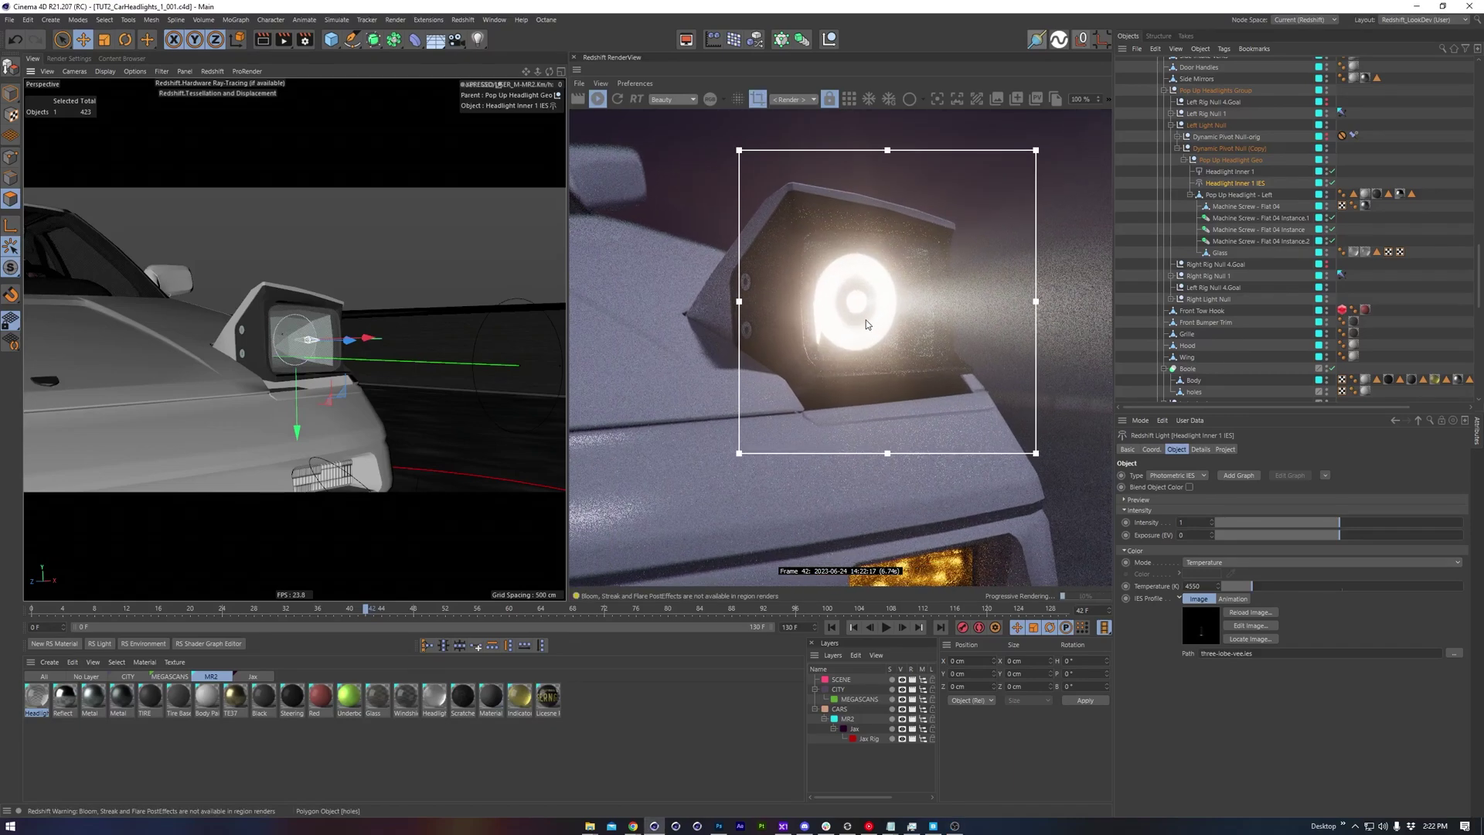
double_click(37, 697)
left_click_drag(490, 362, 644, 499)
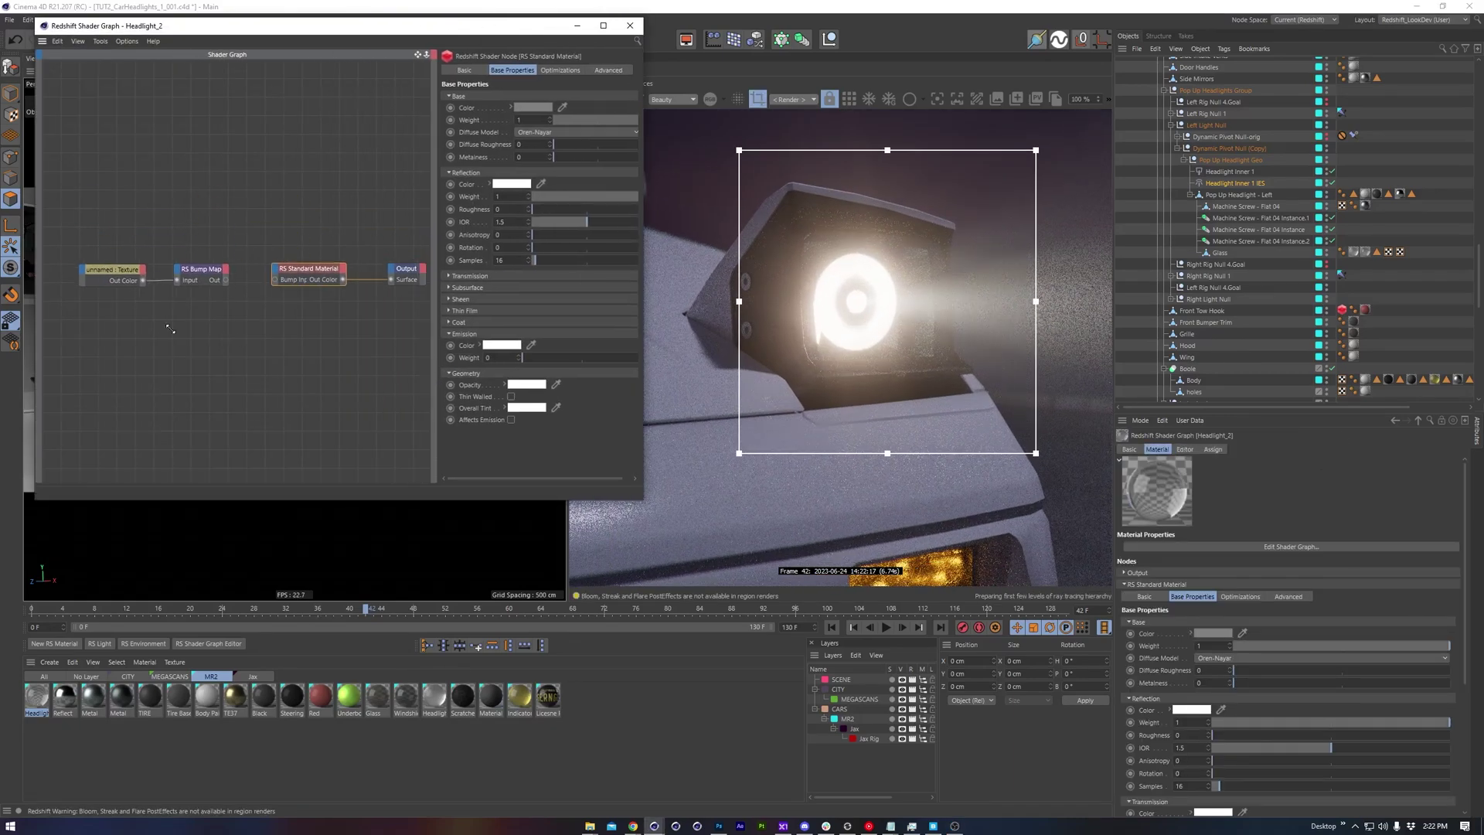
left_click(12, 93)
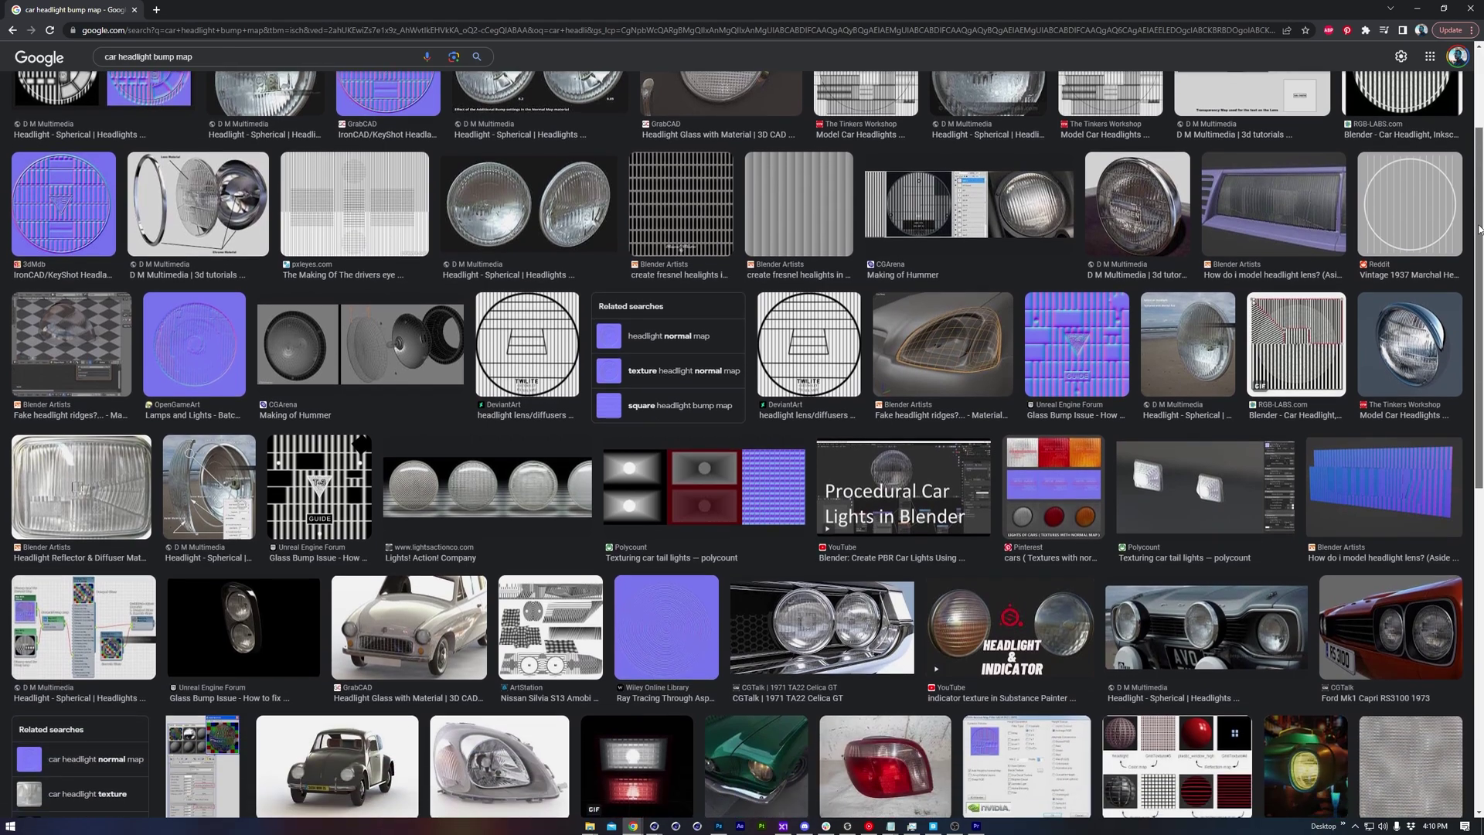
left_click_drag(1481, 180, 1480, 438)
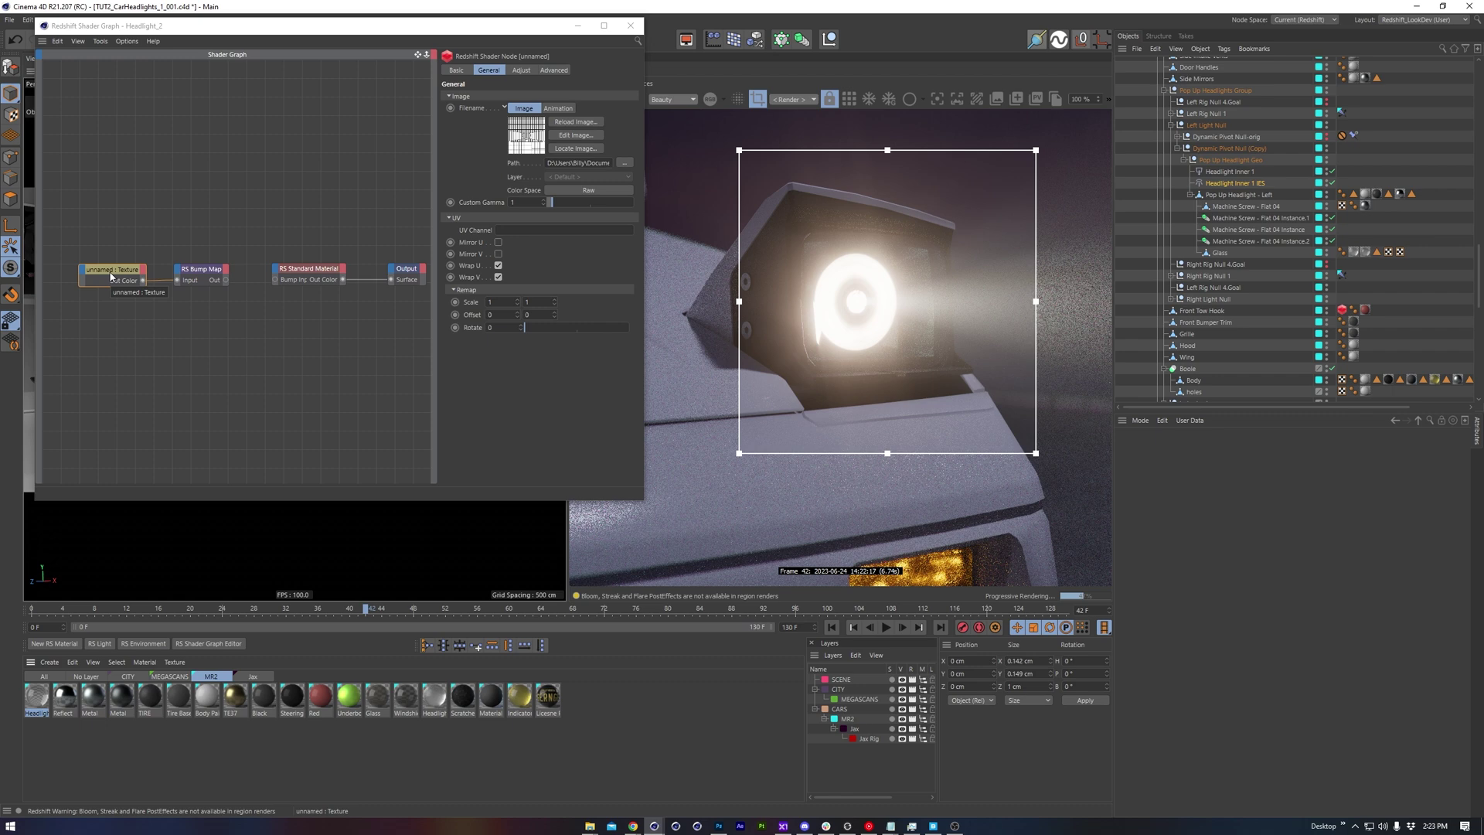
left_click_drag(110, 276, 128, 323)
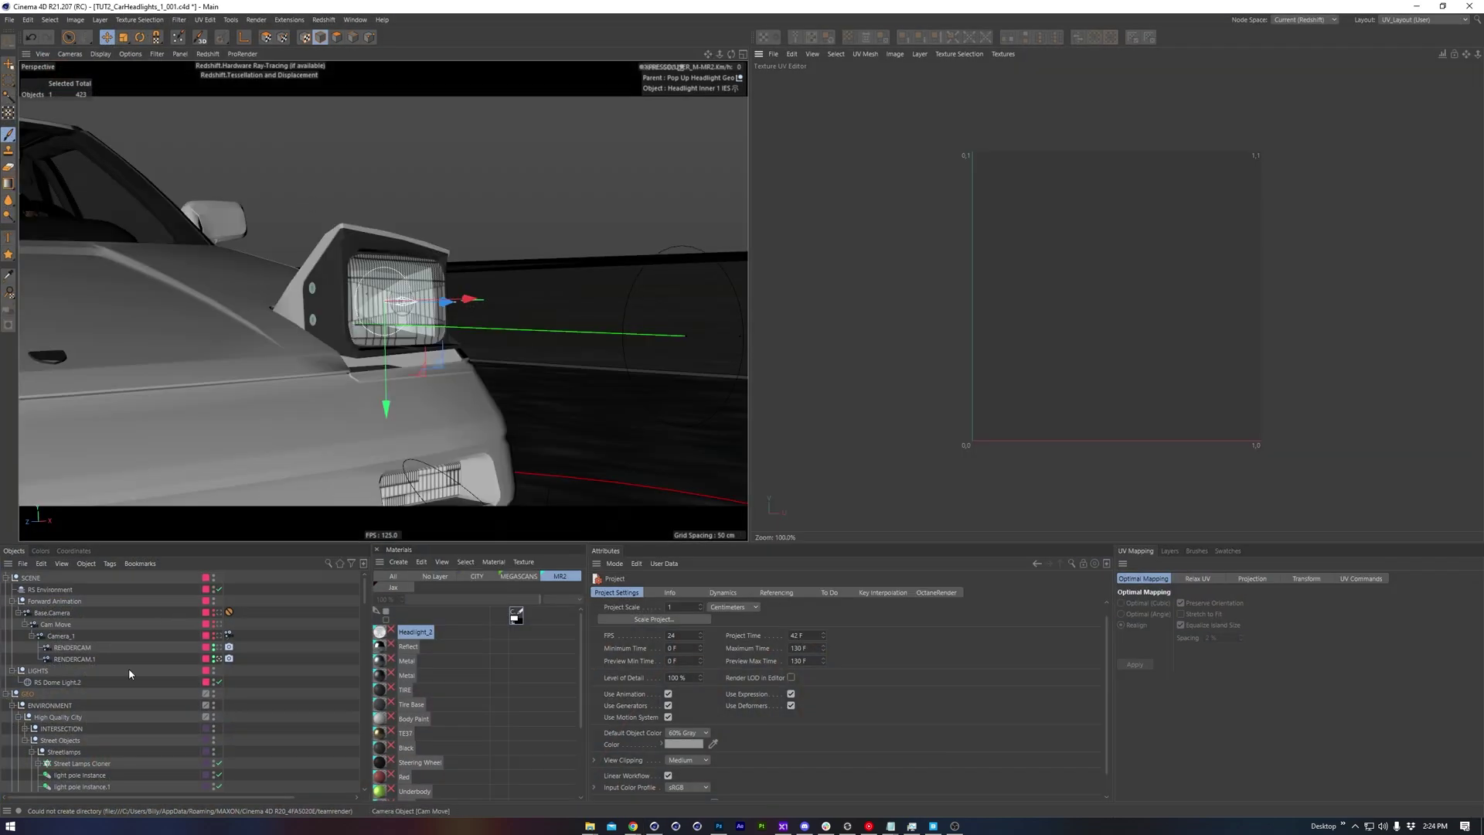
scroll(128, 668, "down", 5)
scroll(129, 669, "down", 3)
Try a Cubic glass texture projection scaled to about 24 cm, then revert to UVW Mapping
left_click(107, 716)
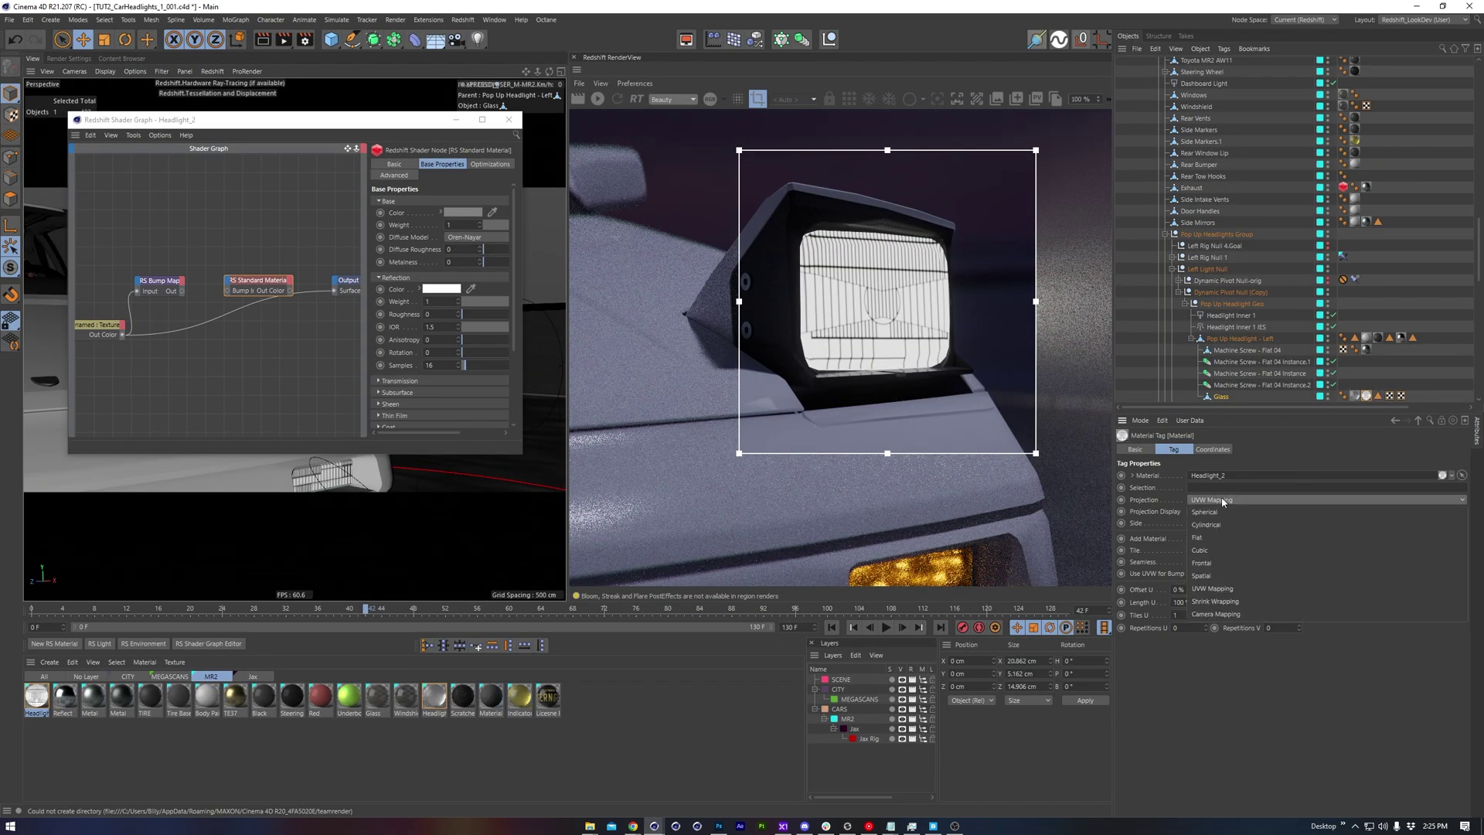
left_click(1214, 551)
left_click(455, 121)
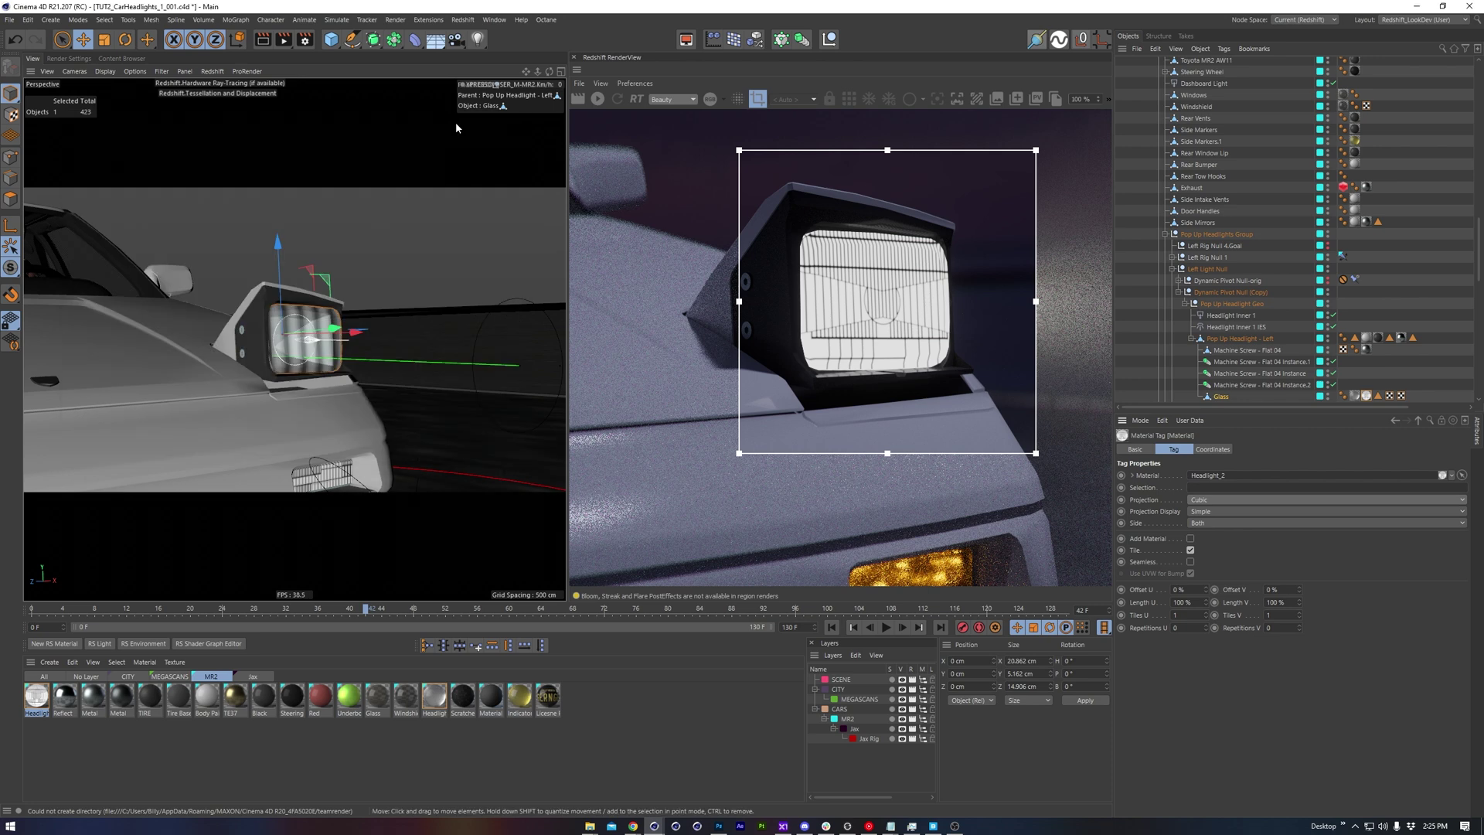
left_click(12, 113)
key("t")
left_click_drag(231, 336, 39, 356)
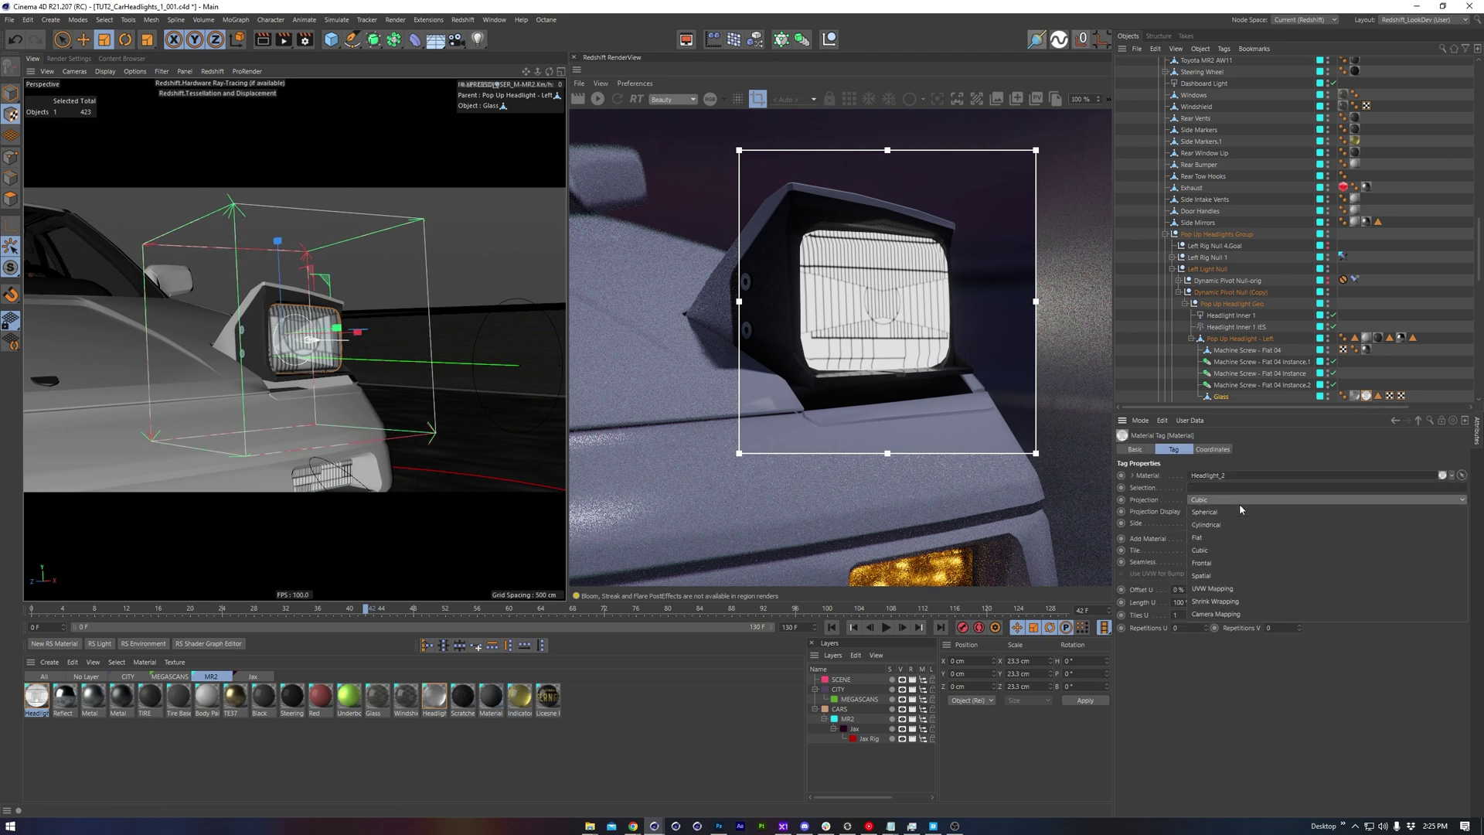
left_click(1240, 503)
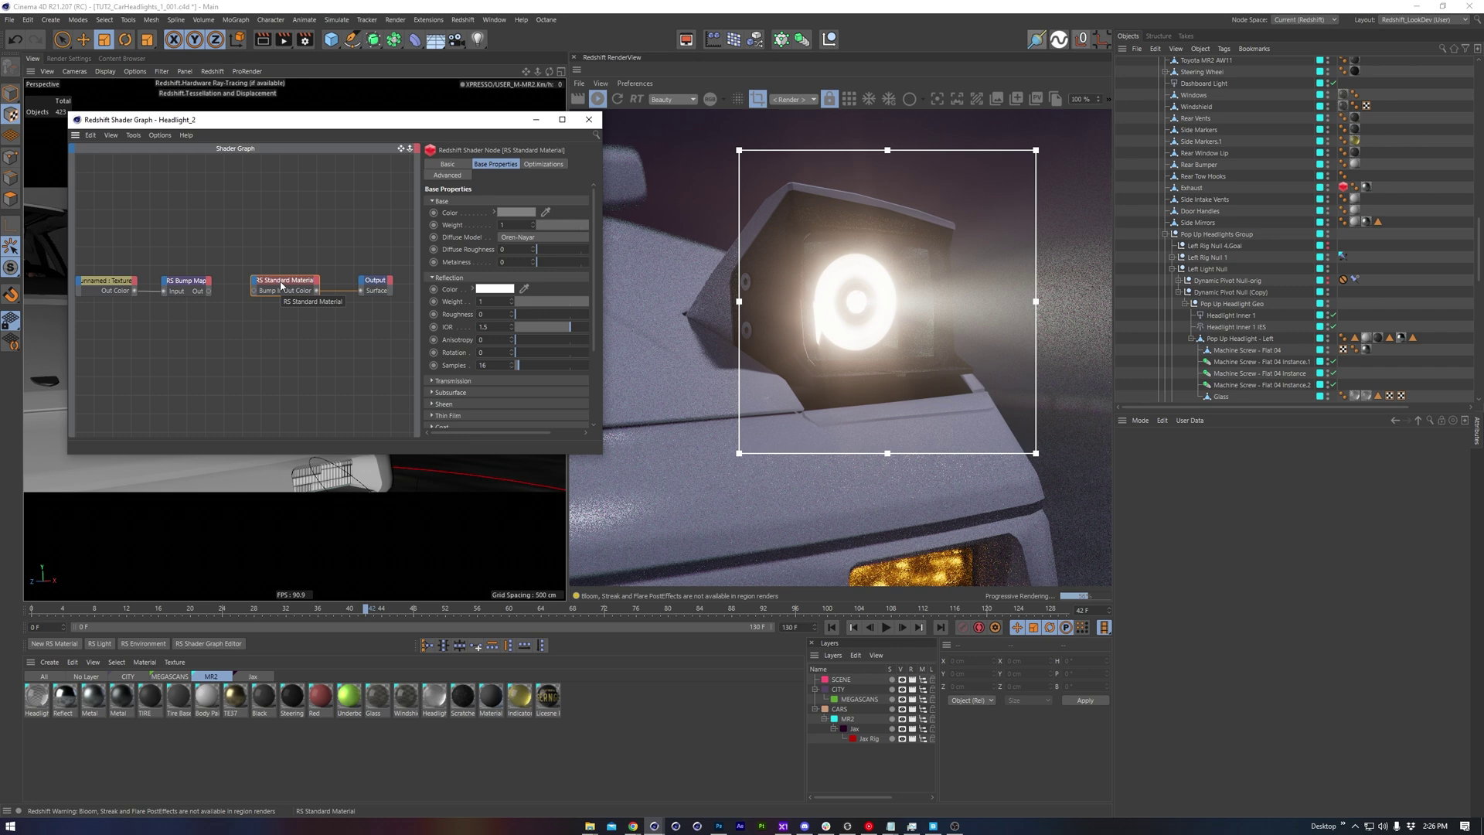
Review the lens Texture and RS Bump Map nodes, then set Reflection Roughness to 0.1
left_click(103, 281)
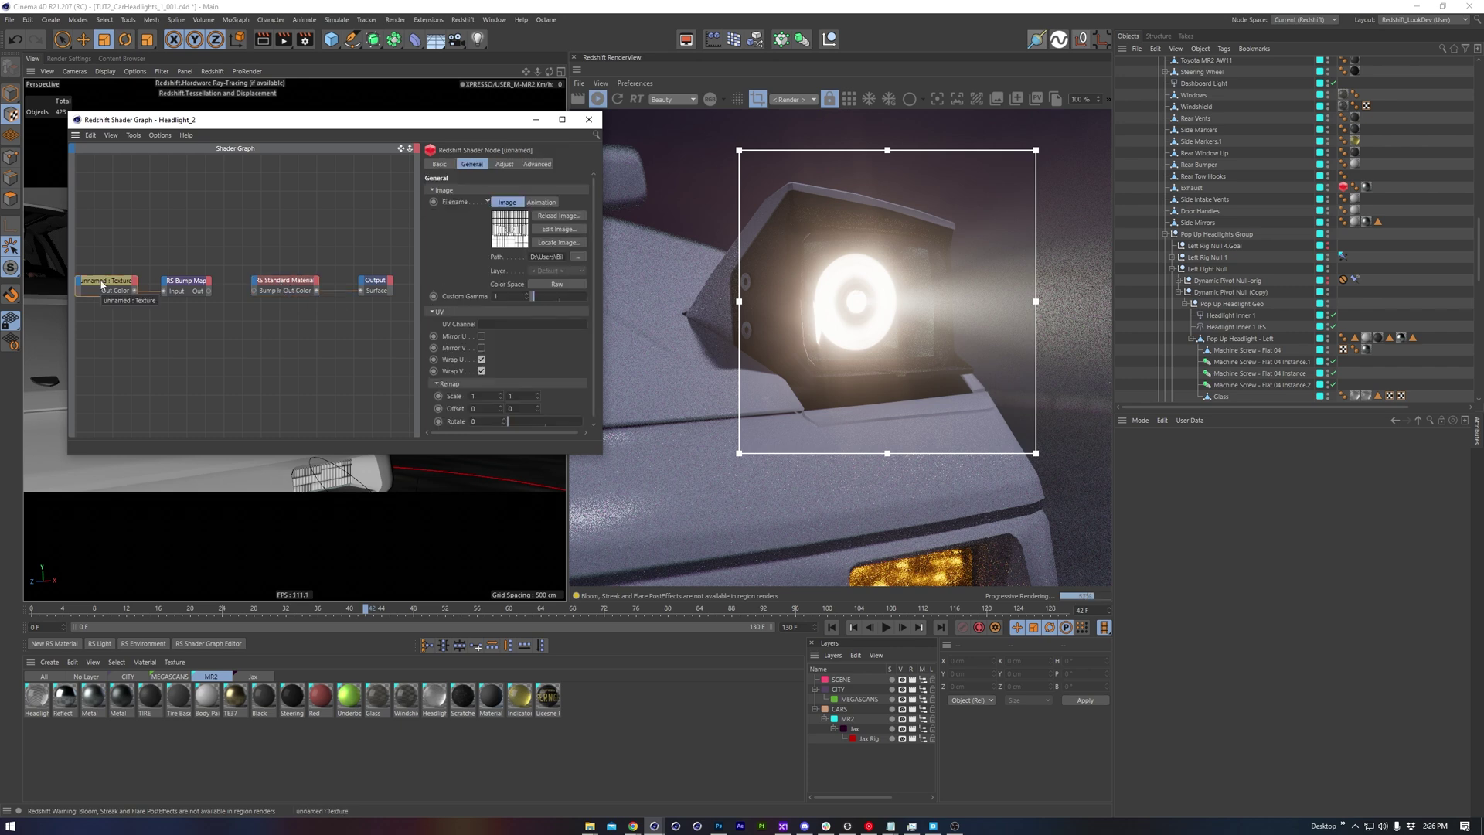
left_click(183, 286)
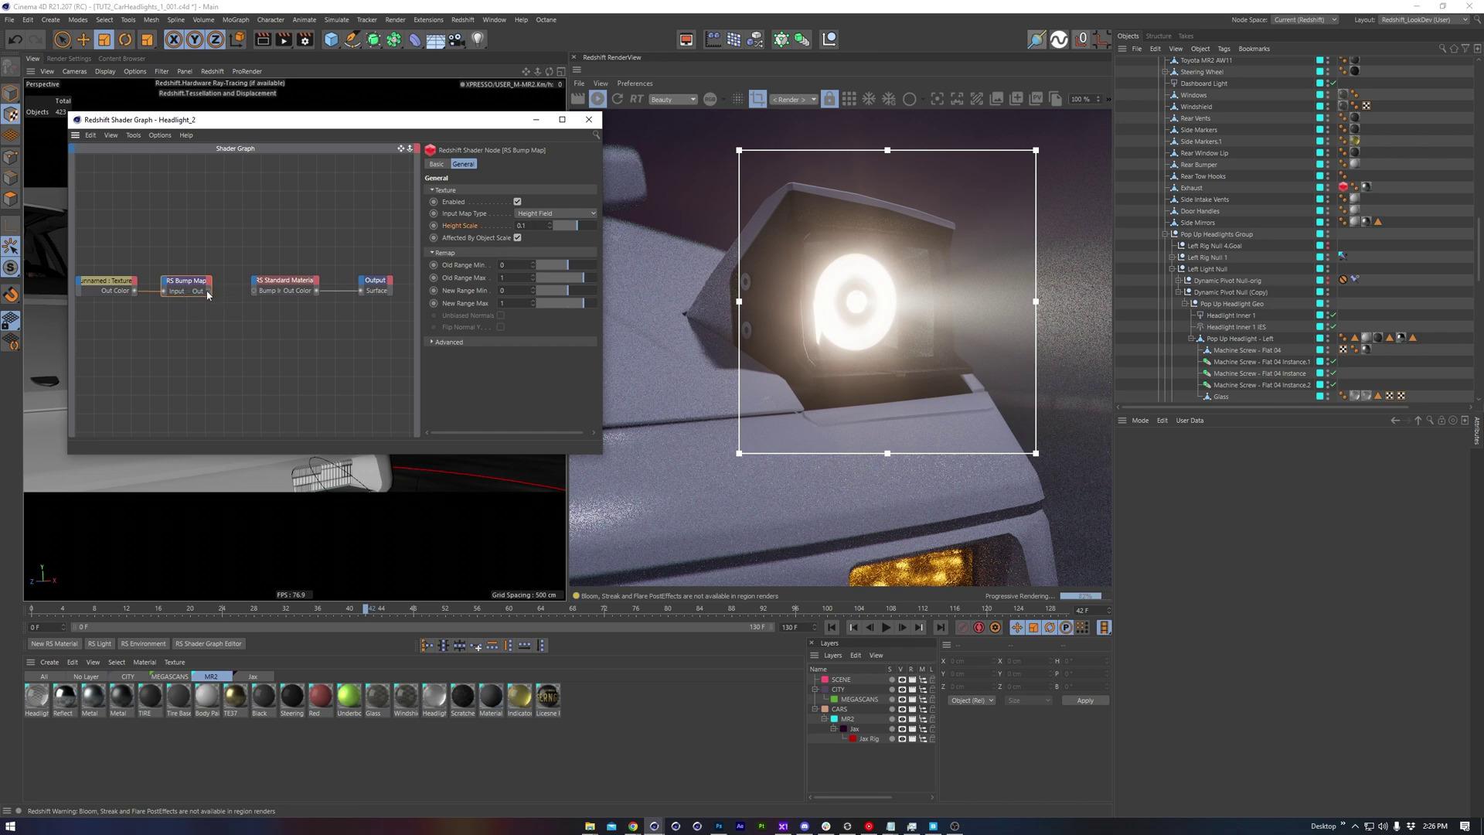
left_click(255, 293)
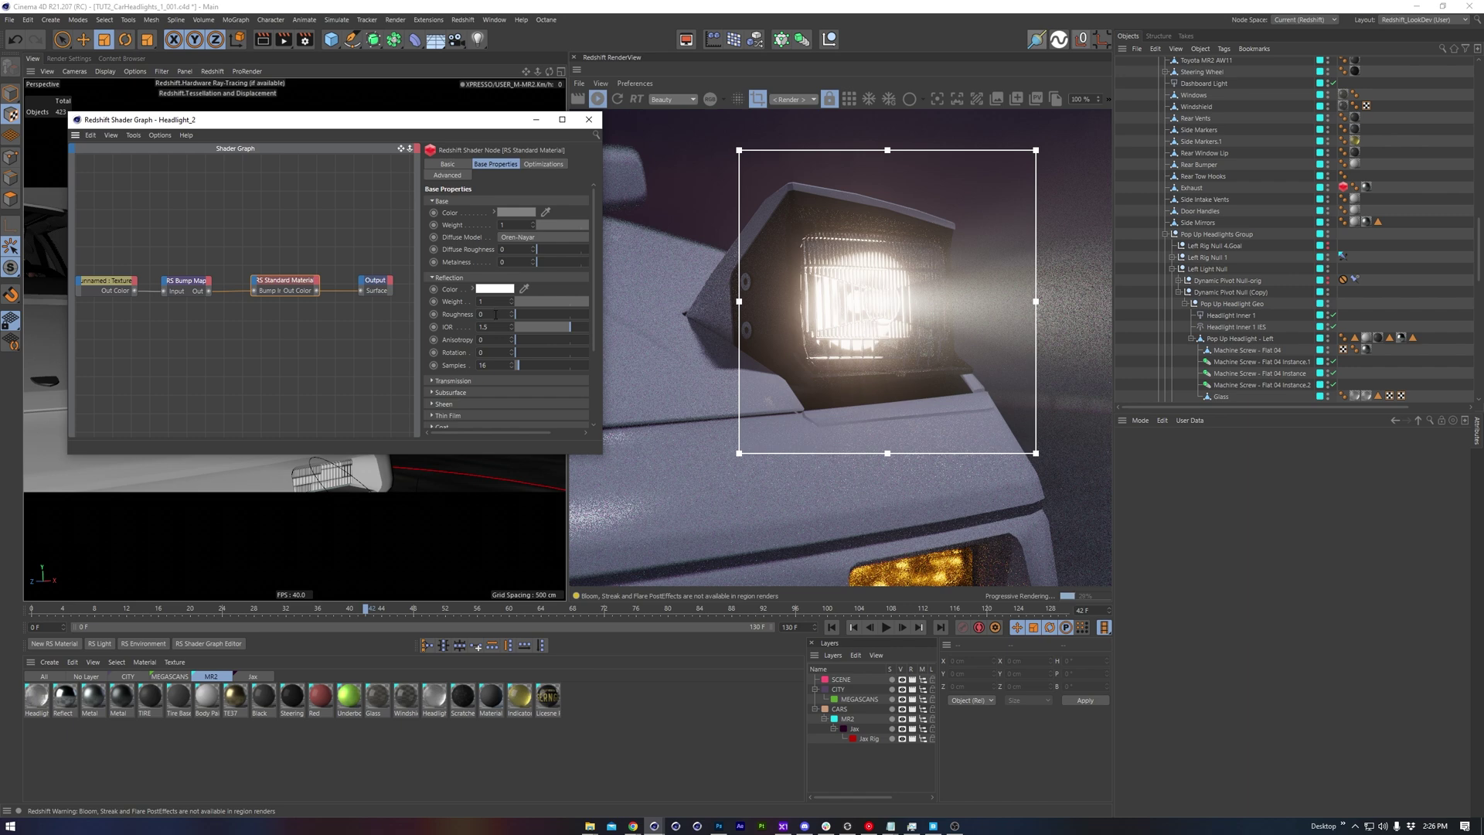
type(".1")
key("Return")
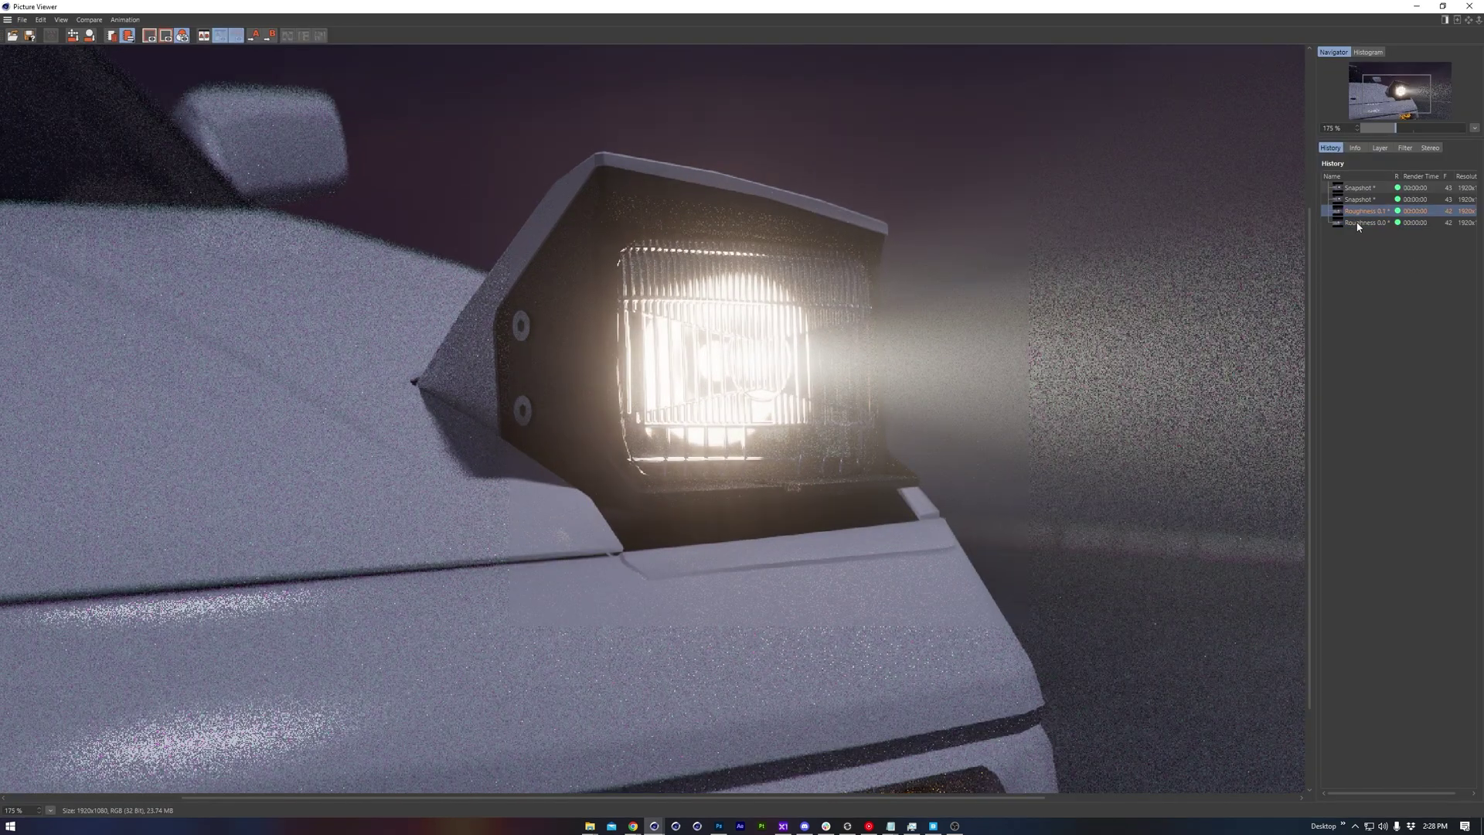
Compare the Roughness 0.0 and Roughness 0.1 snapshots in the Picture Viewer history
left_click(1367, 223)
left_click(1366, 210)
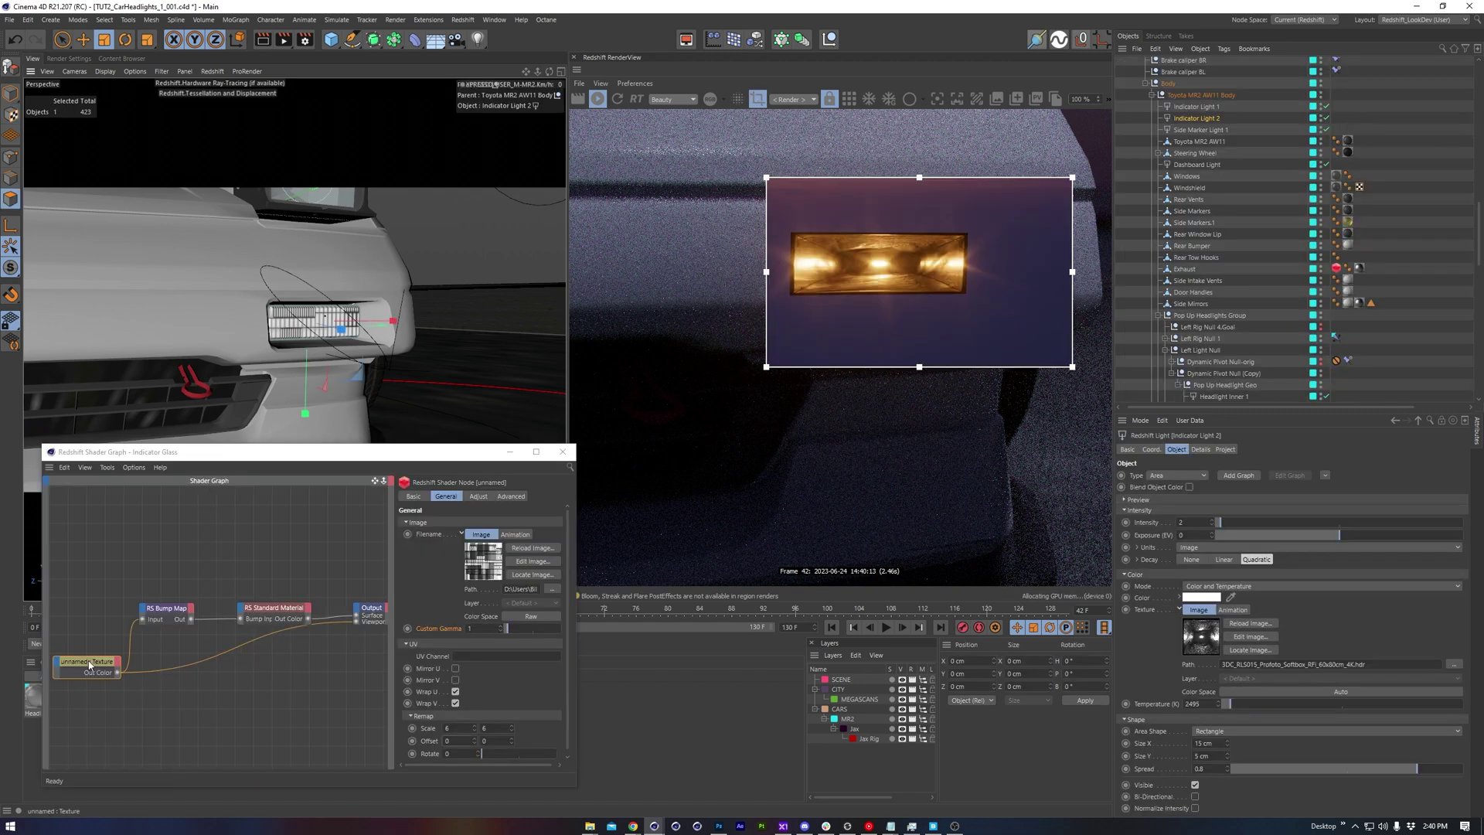
Check the Indicator Glass texture node and indicator light, and preview a diamond knurl reference image
left_click(89, 664)
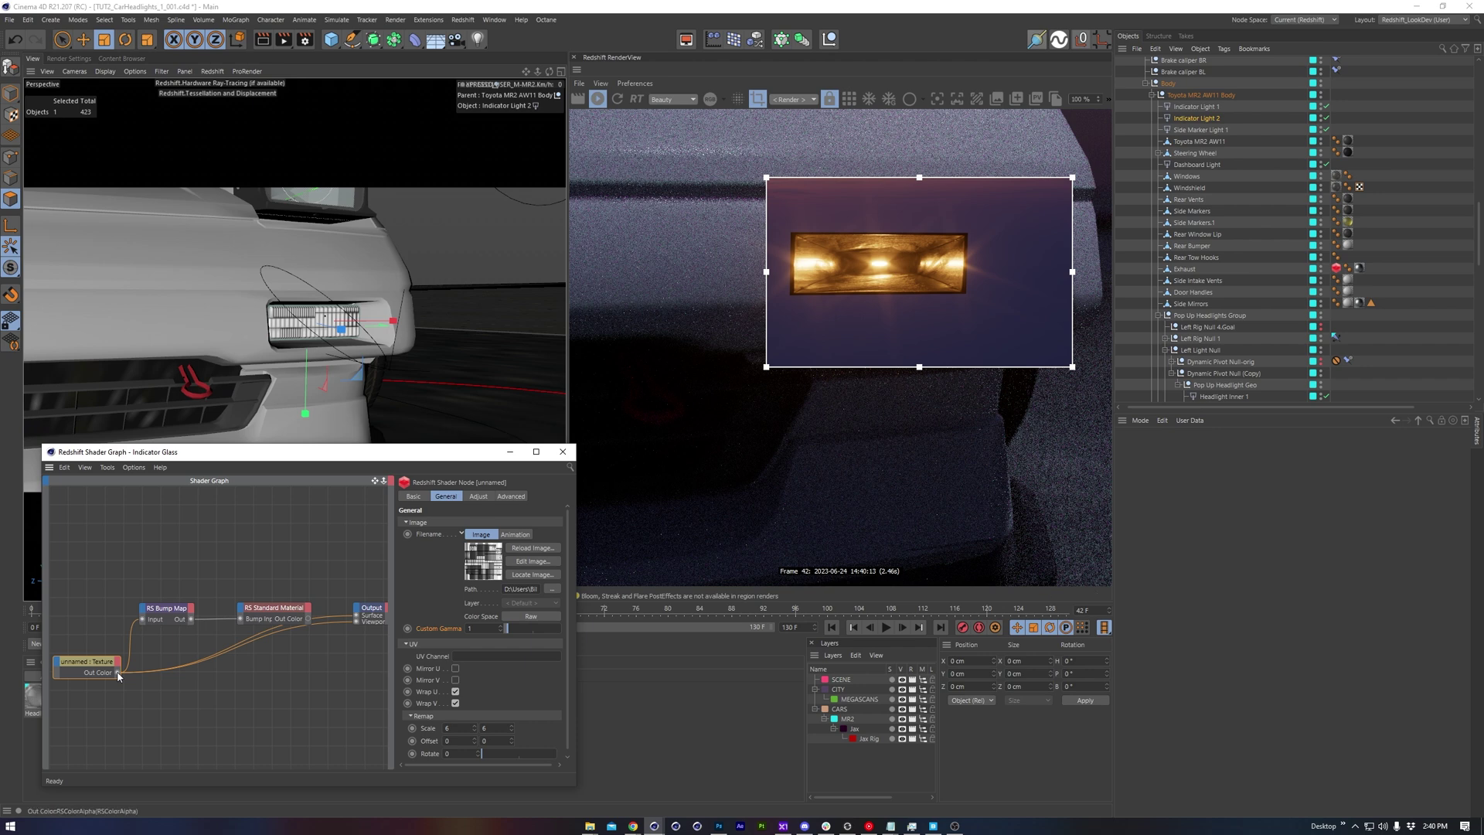
left_click(280, 326)
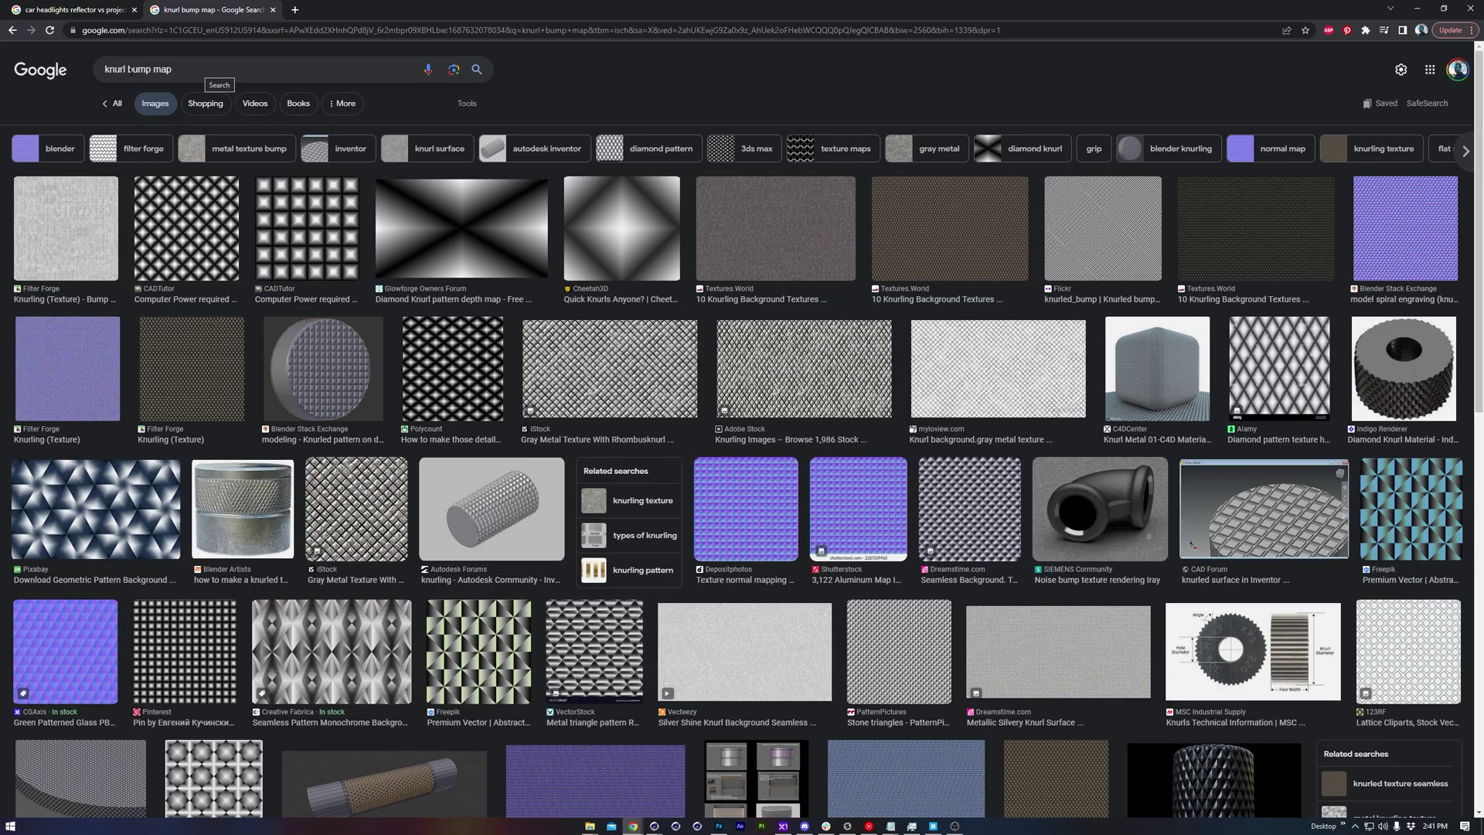
mouse_move(323, 369)
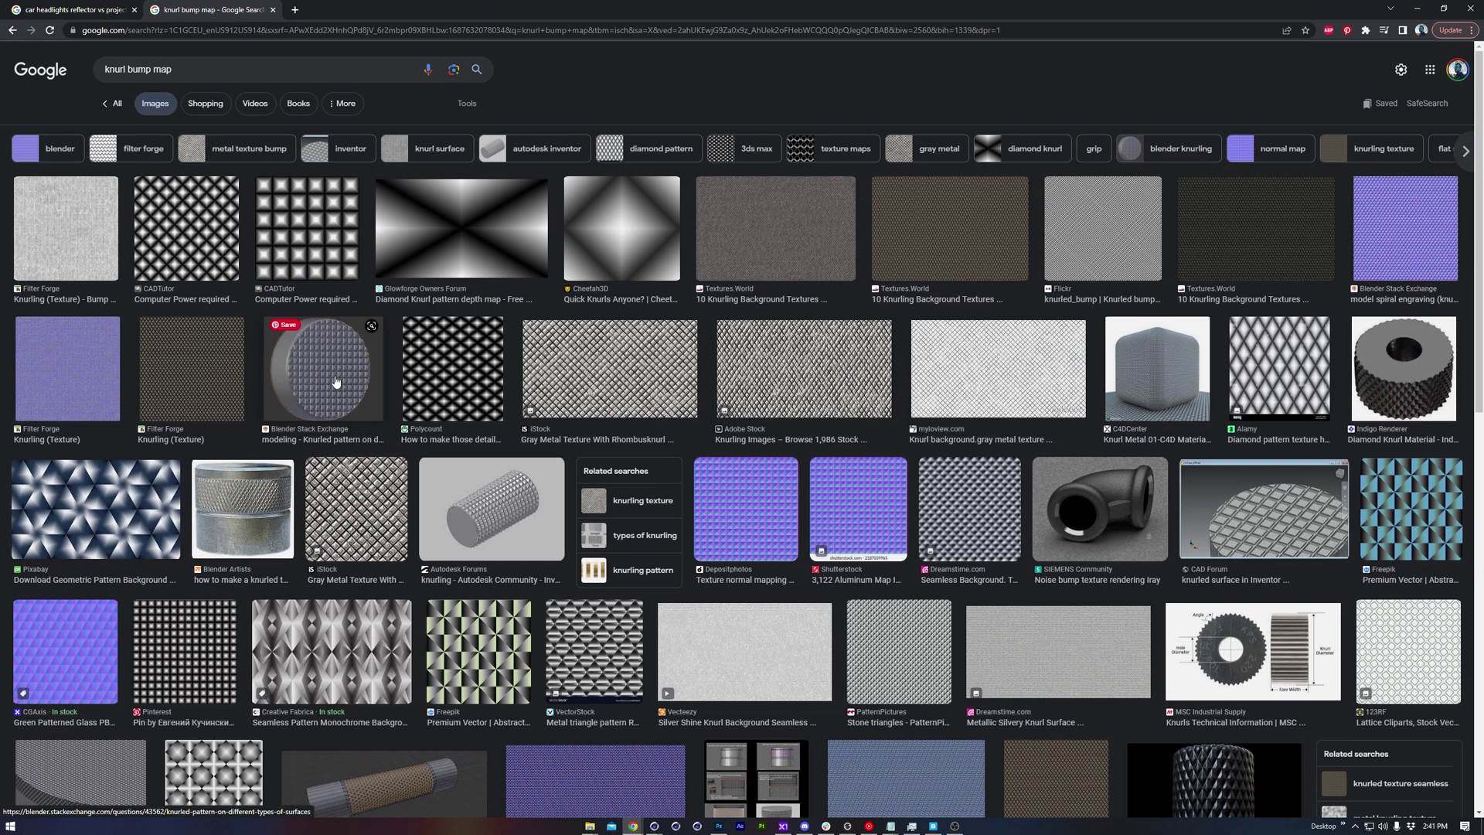
left_click(185, 228)
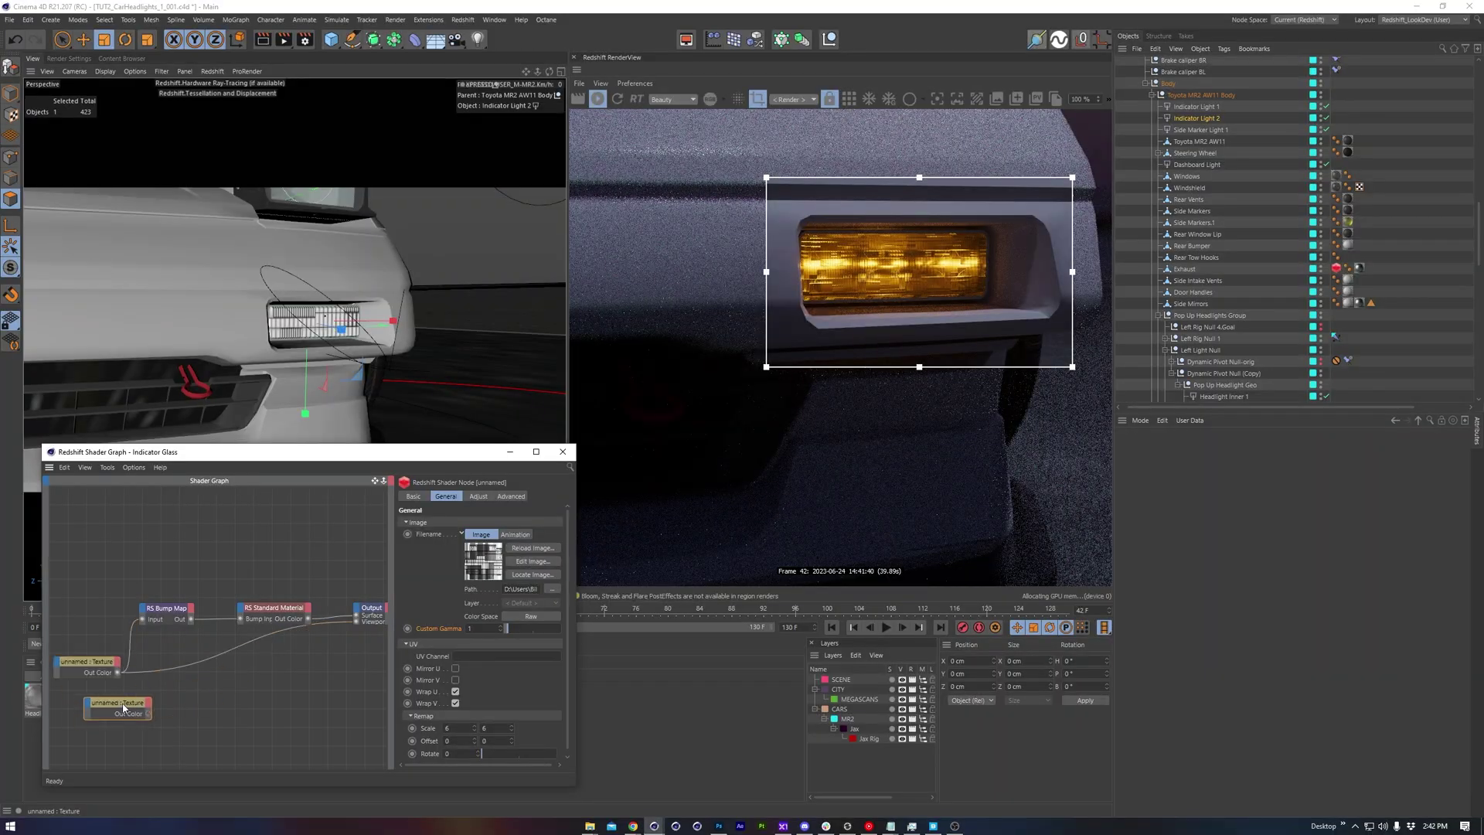
Load a diamond knurl image into the new texture node, connect it, and review Transmission
left_click_drag(108, 707, 87, 698)
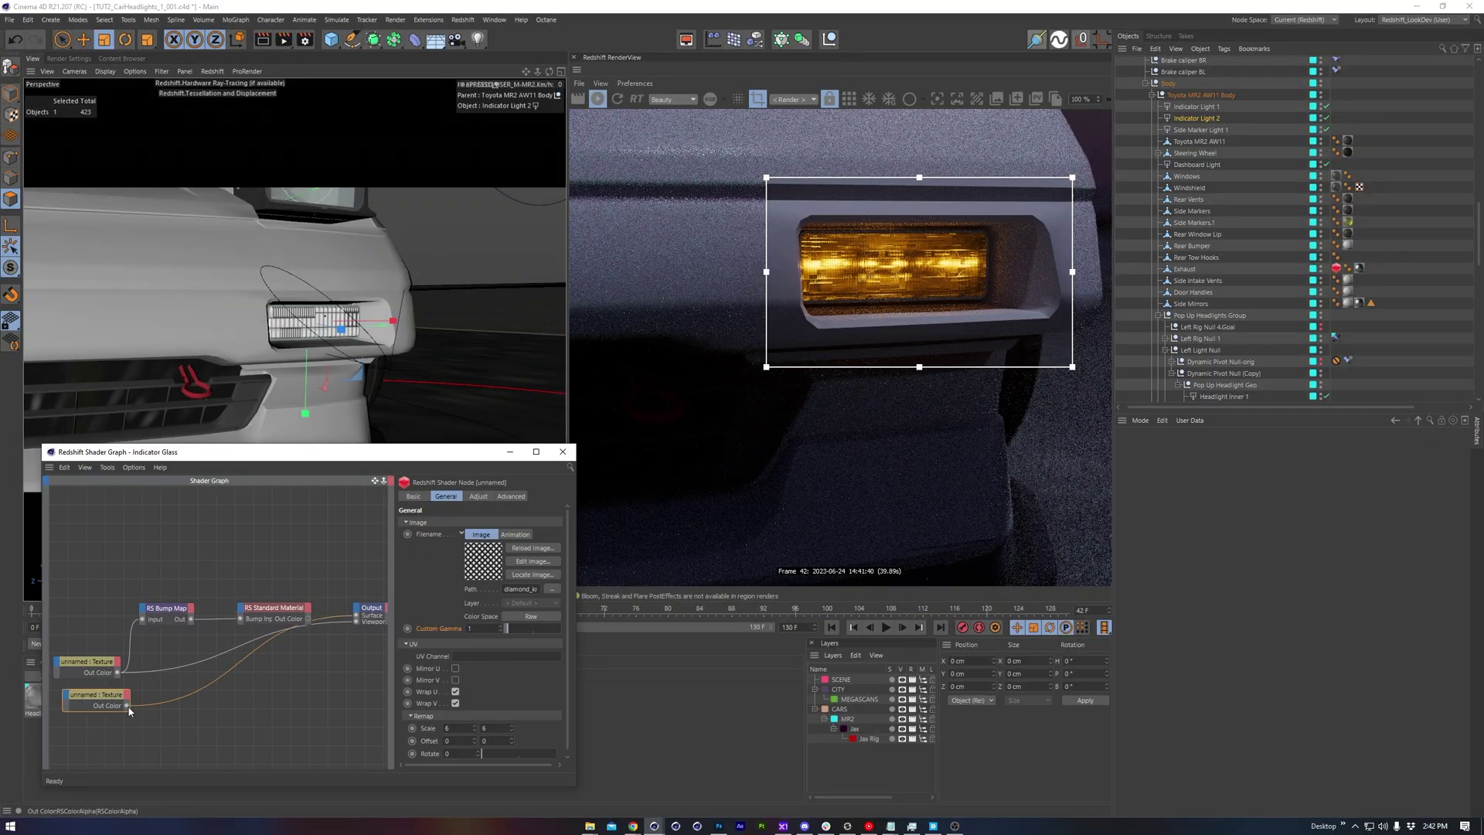
left_click_drag(113, 697, 106, 697)
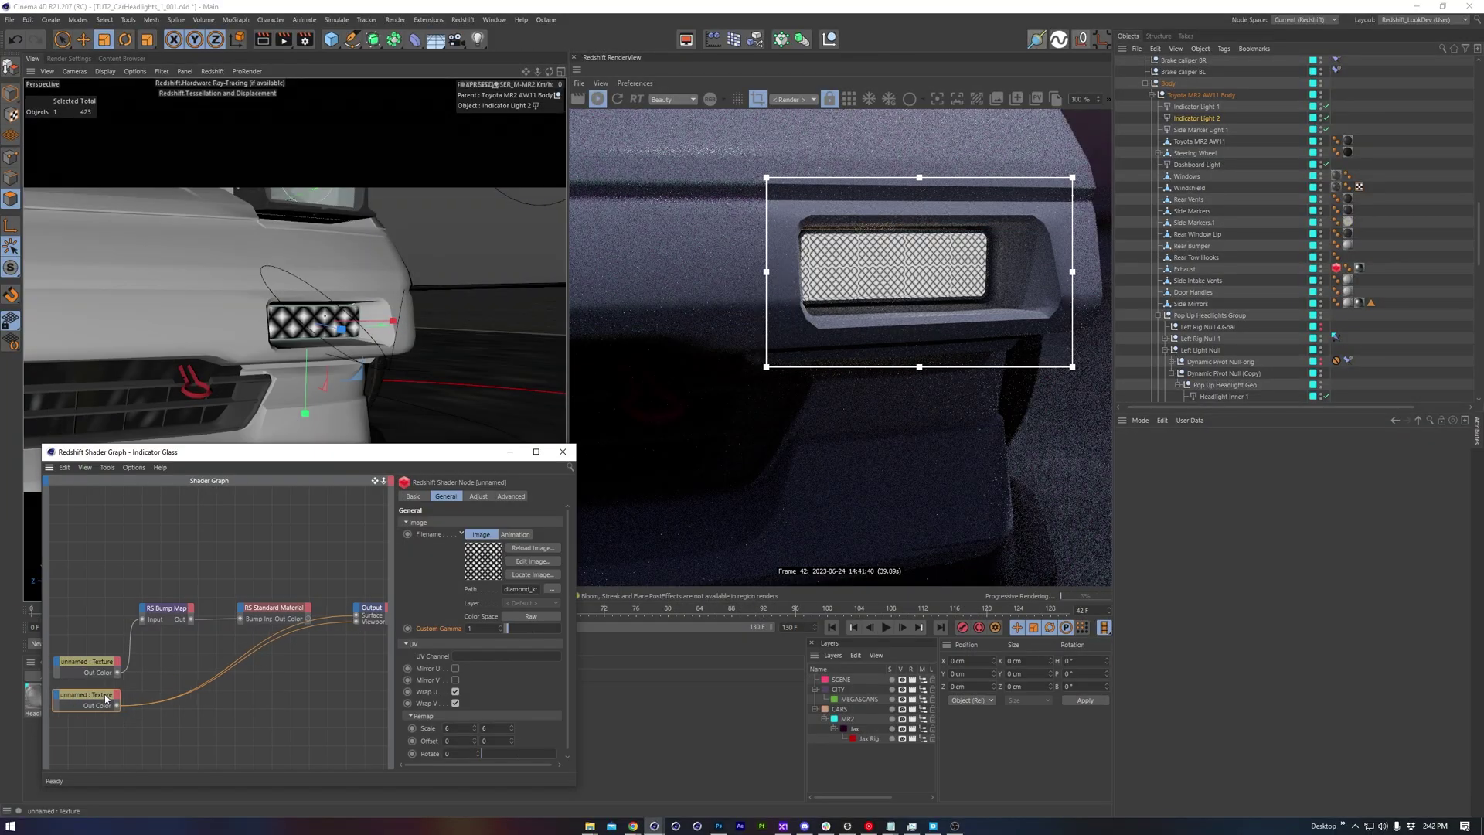
left_click(274, 608)
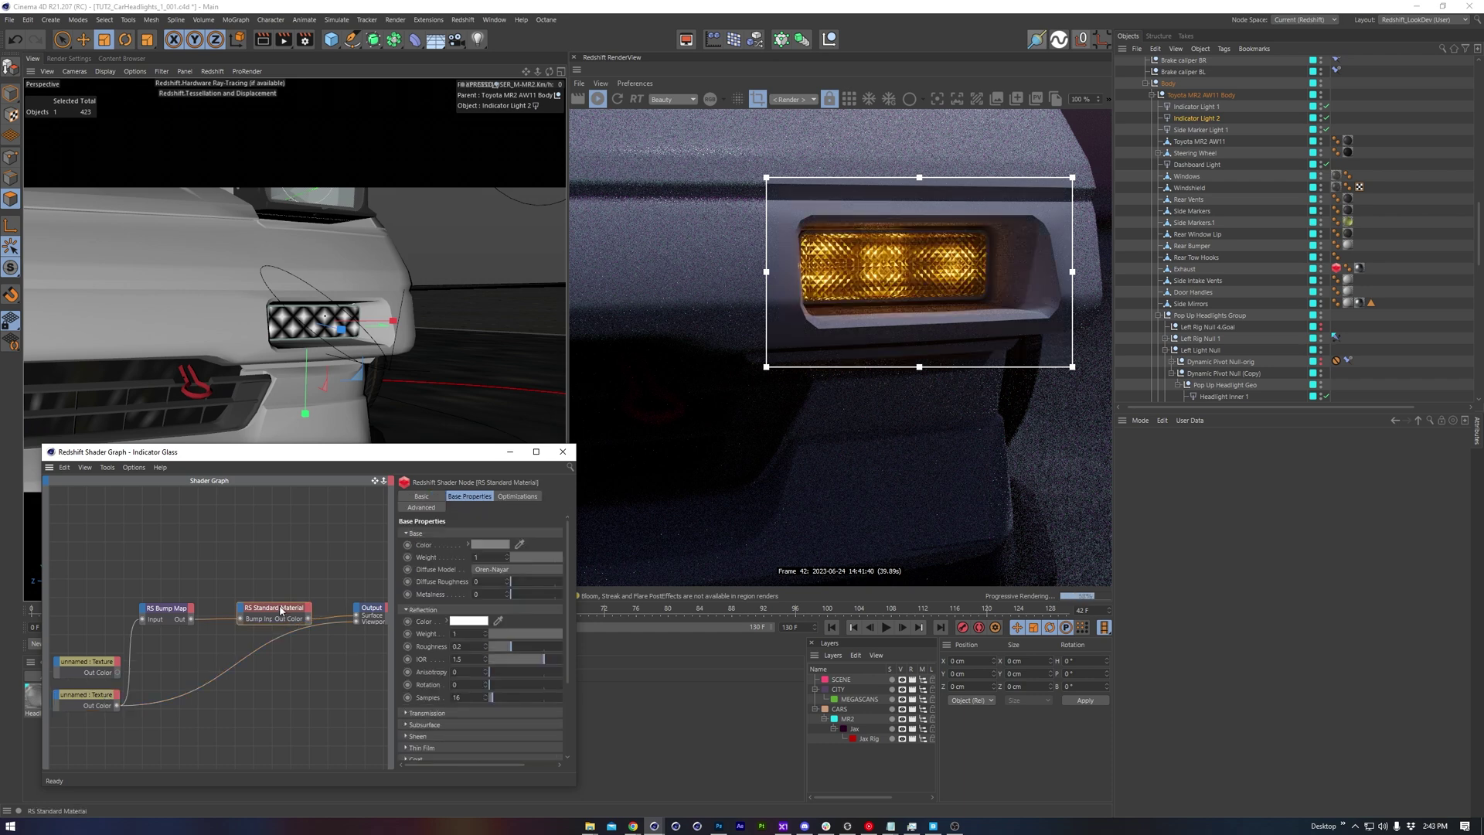
scroll(429, 679, "down", 3)
left_click(428, 608)
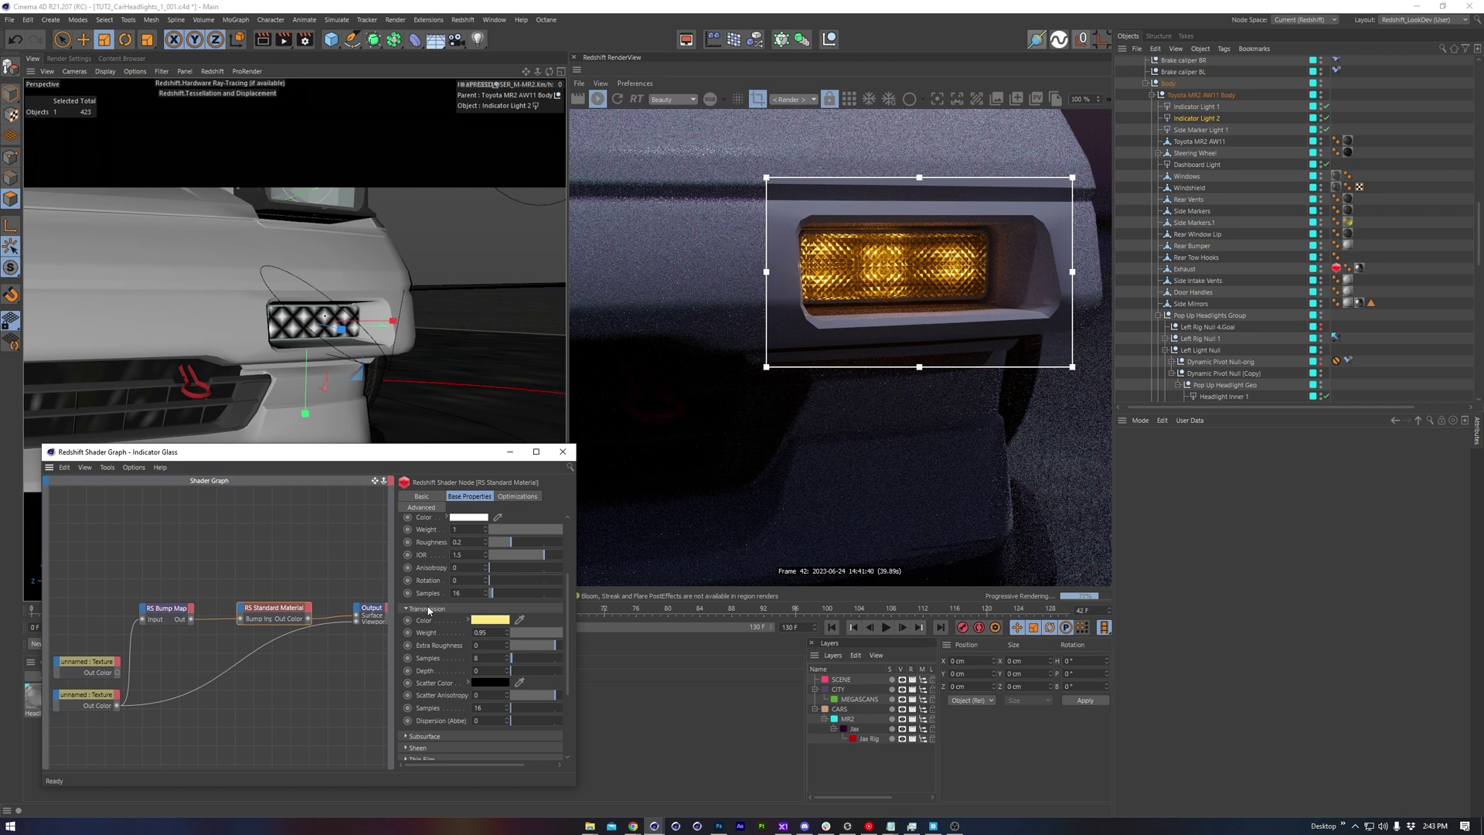